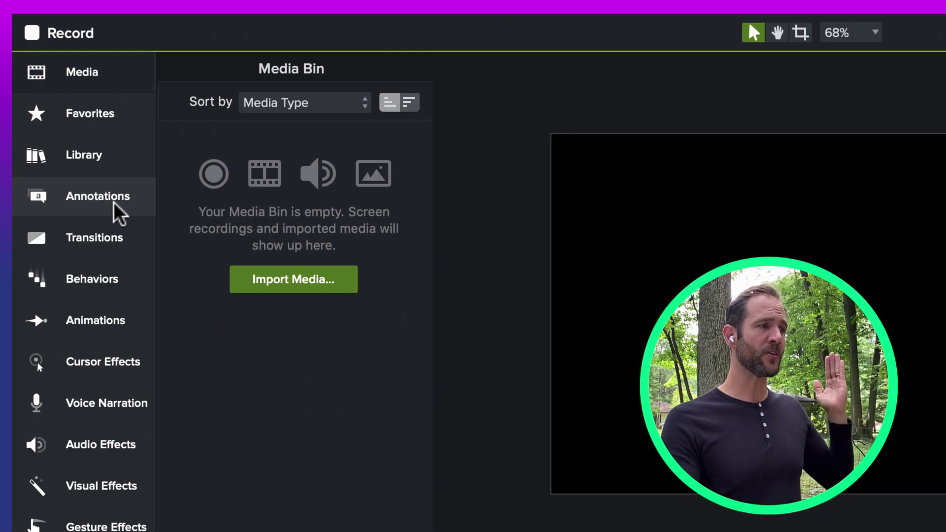
Step: Add a white rectangle from the basic annotation shapes to the canvas's upper-left corner
left_click(113, 203)
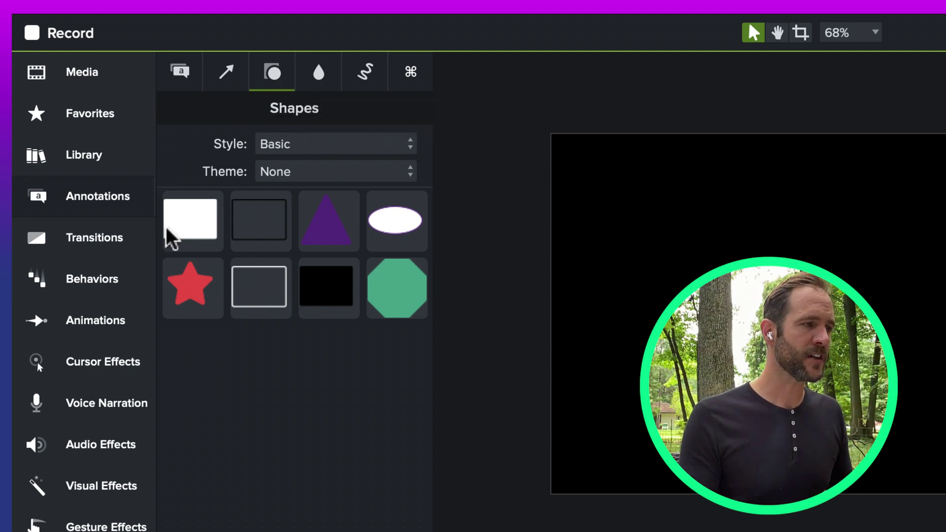
left_click_drag(170, 239, 596, 173)
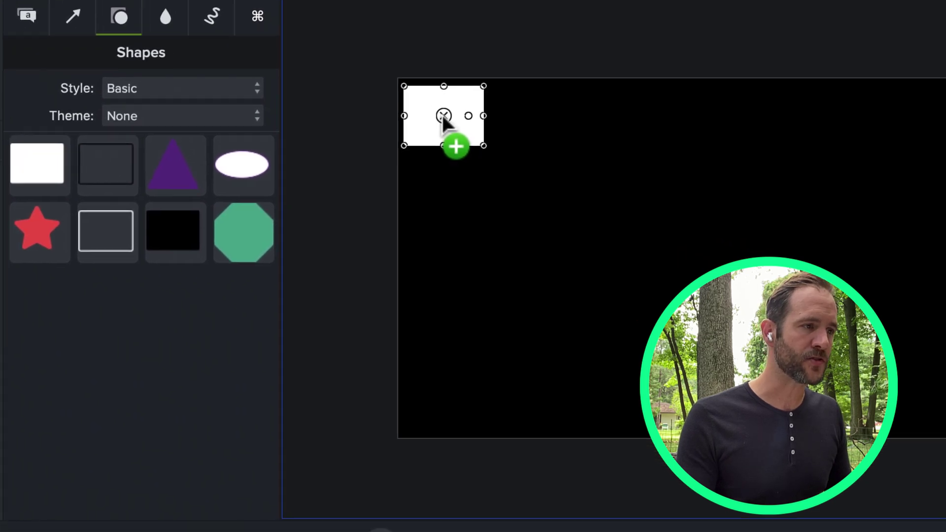
left_click_drag(444, 118, 433, 107)
key("super+equal")
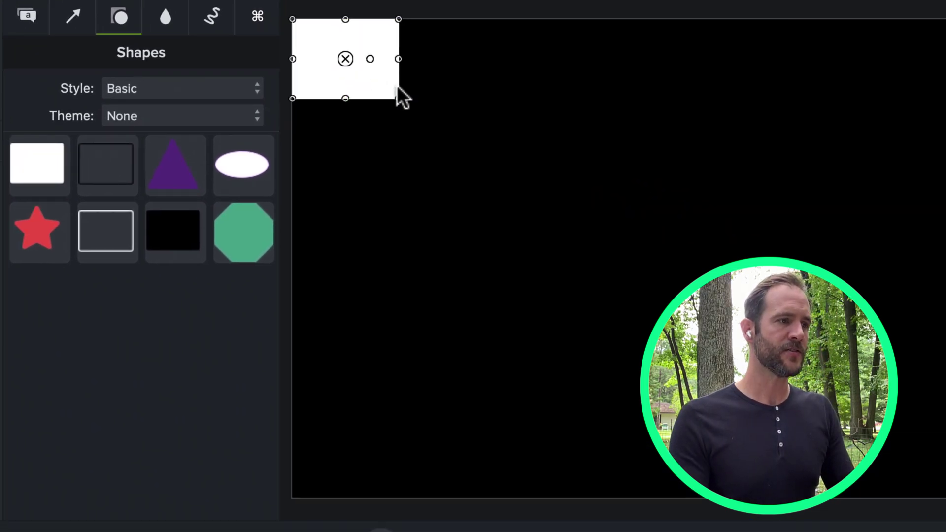
key("super+equal")
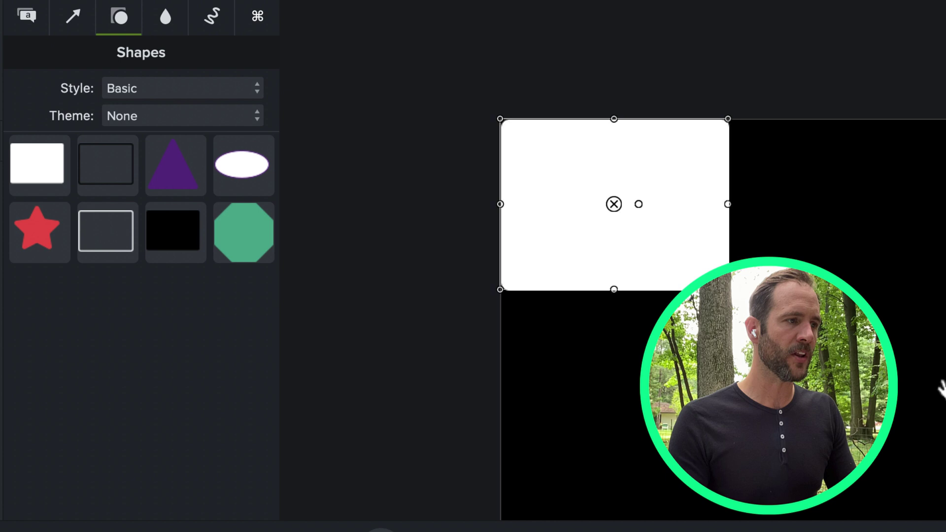
Step: Fine-tune the white rectangle's position so it sits flush with the canvas's top and left edges
left_click_drag(676, 278, 677, 278)
key("Down")
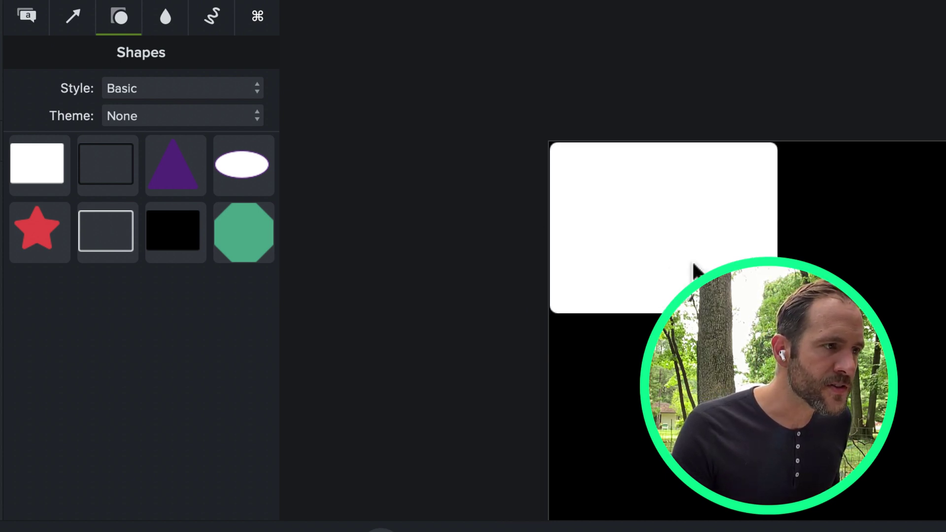
left_click(896, 423)
scroll(803, 249, "left", 5)
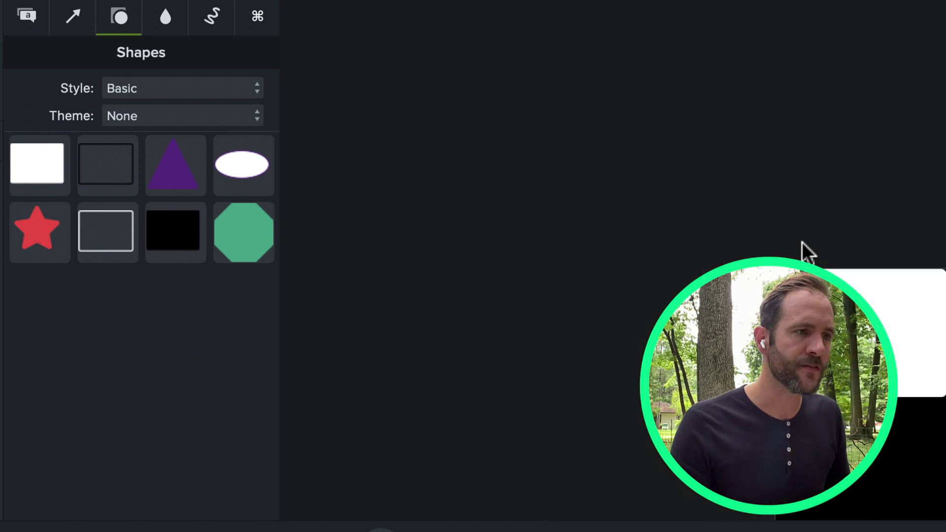
scroll(682, 279, "down", 3)
left_click(510, 220)
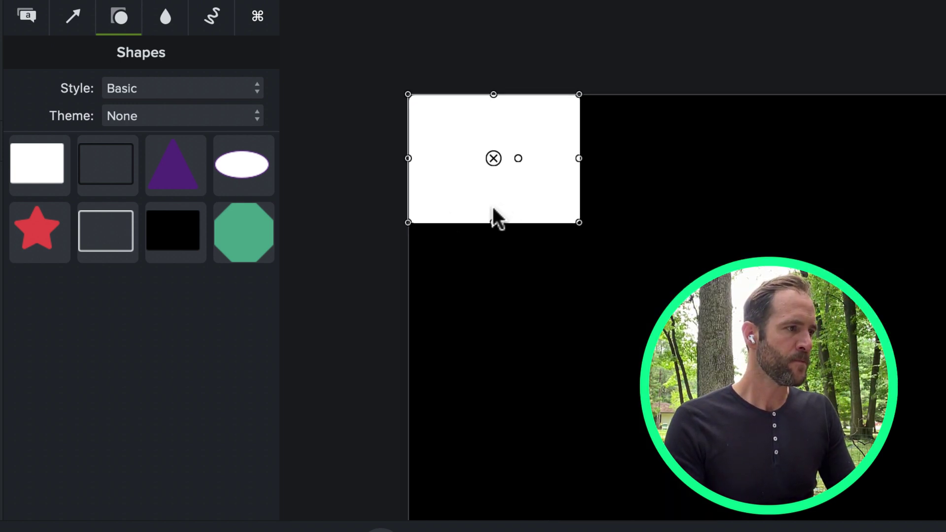
Step: Add a second white rectangle against the first one's right side, aligned with the canvas's top edge
left_click_drag(46, 169, 672, 173)
scroll(665, 120, "up", 2)
scroll(783, 244, "left", 3)
scroll(783, 245, "up", 3)
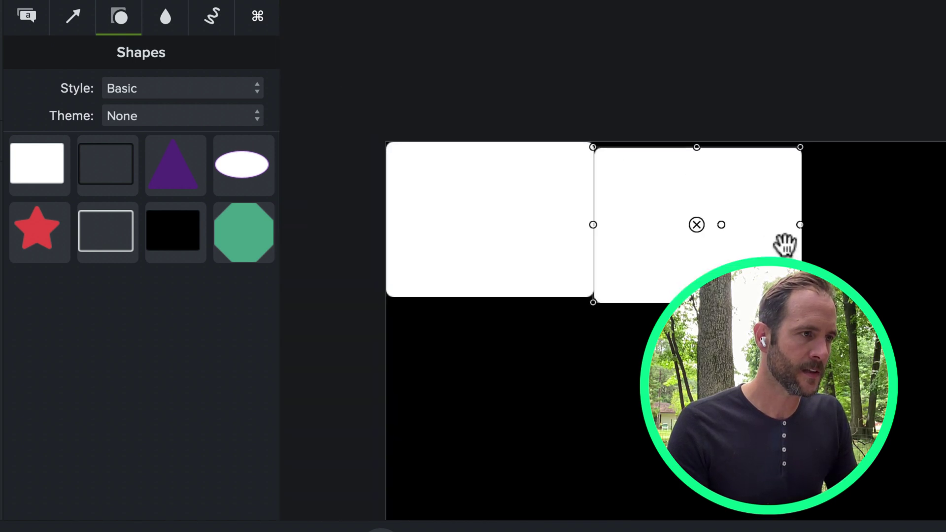
scroll(578, 217, "up", 1)
left_click_drag(608, 235, 609, 236)
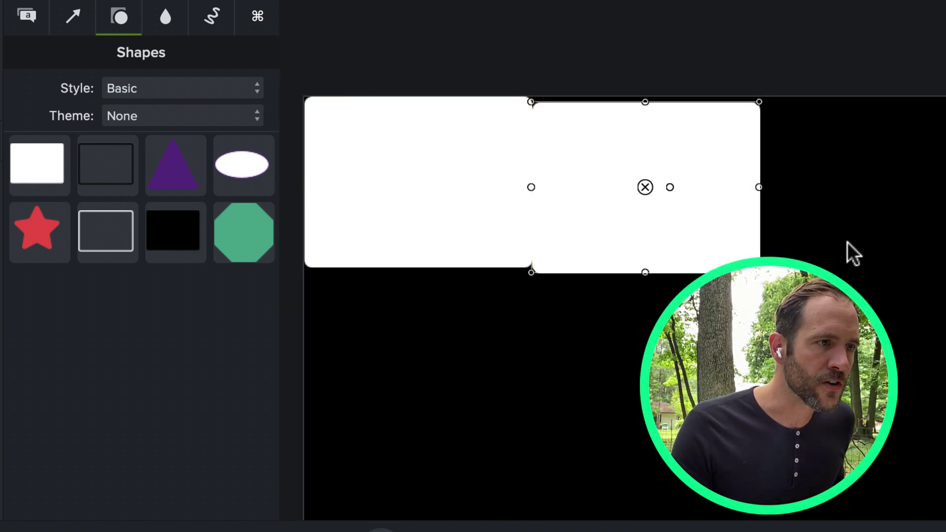
left_click(689, 230)
left_click(849, 257)
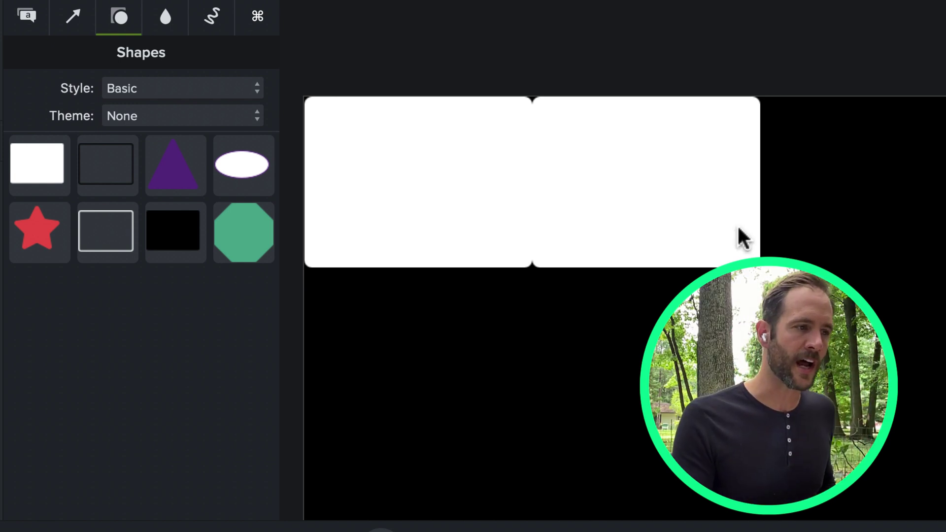
left_click(696, 224)
left_click(709, 286)
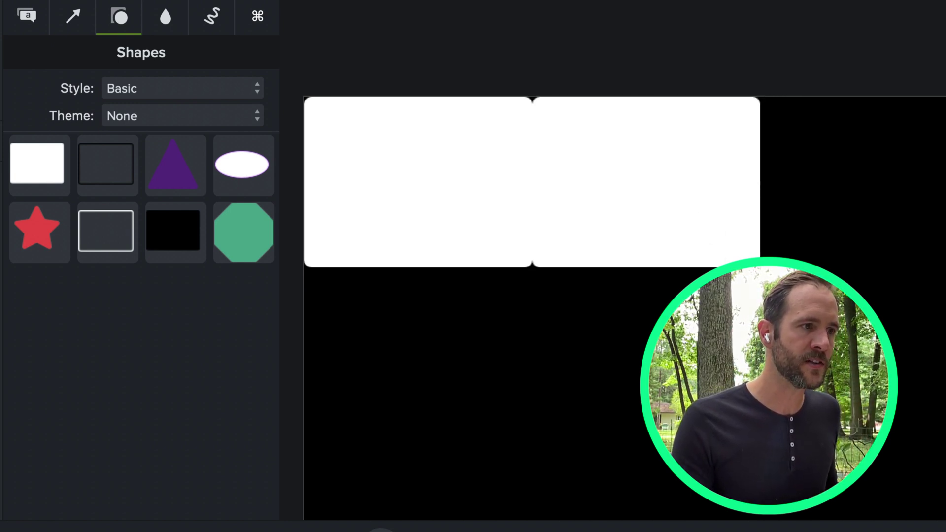
Step: Add a third and a fourth white rectangle side by side to extend the row along the canvas's top edge
left_click_drag(37, 187, 871, 182)
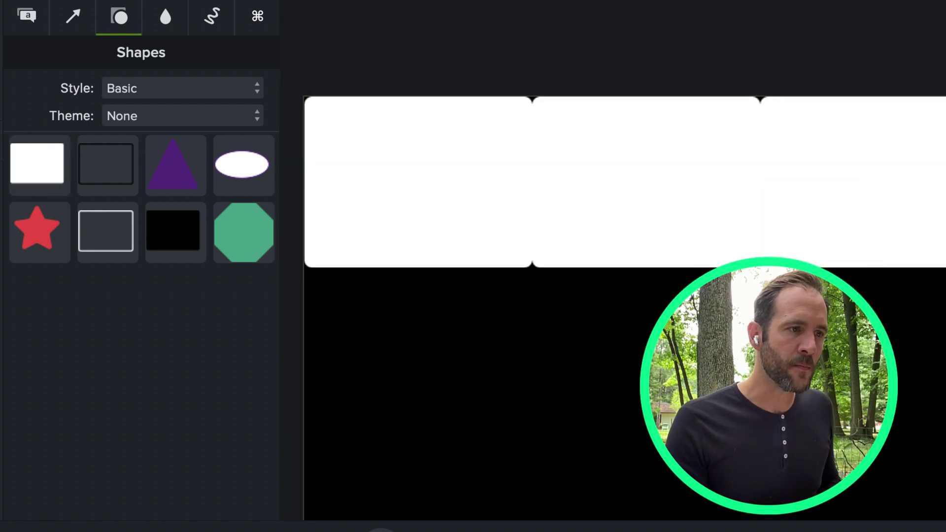
left_click(736, 154)
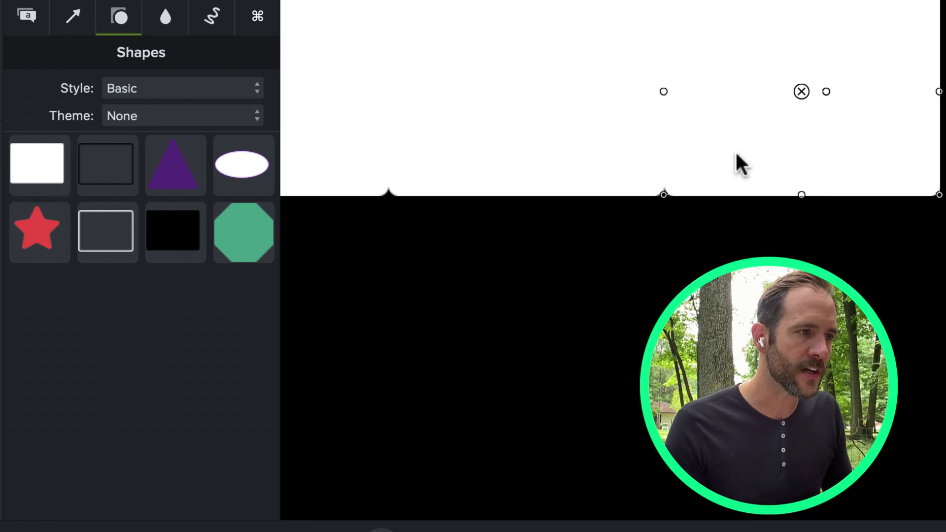
left_click_drag(37, 168, 838, 180)
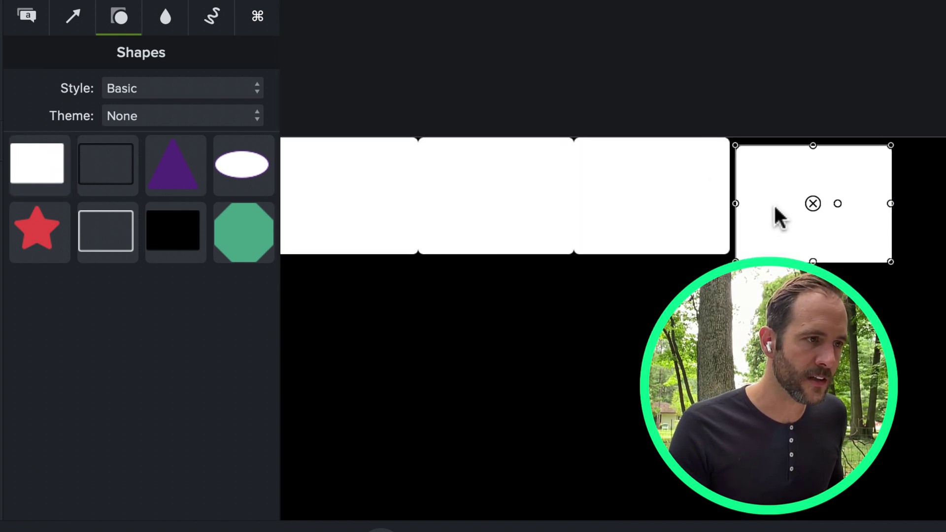
left_click_drag(774, 207, 770, 200)
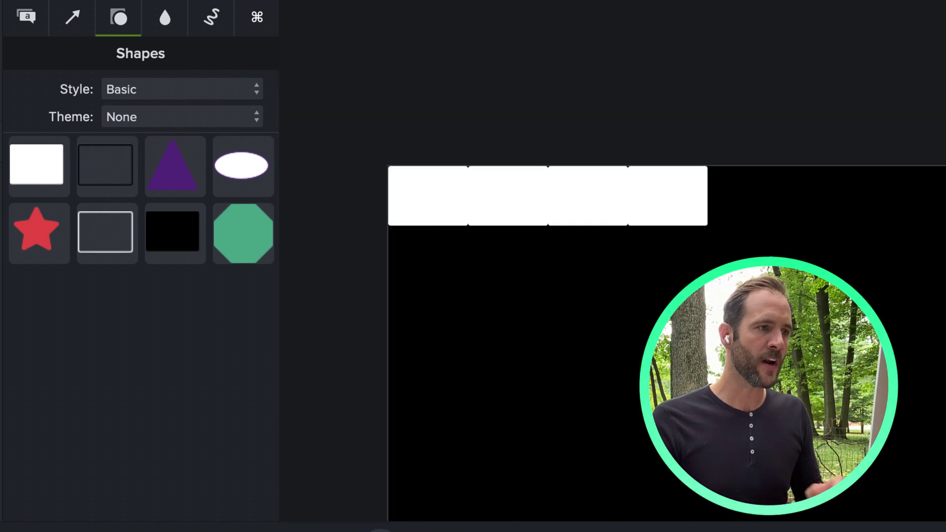
Step: Set the Y position of all four rectangles to 450 and place a copy of them alongside to complete a row of eight
left_click_drag(367, 75, 936, 404)
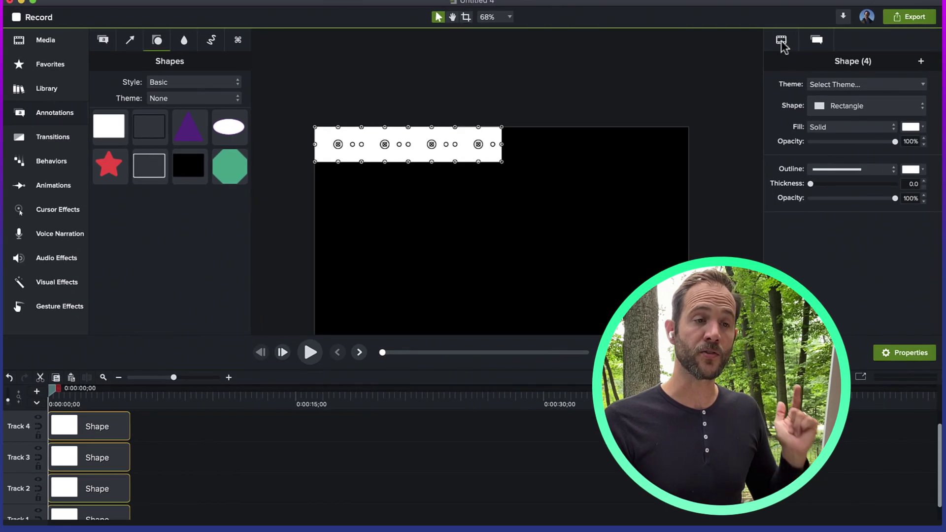
left_click(781, 41)
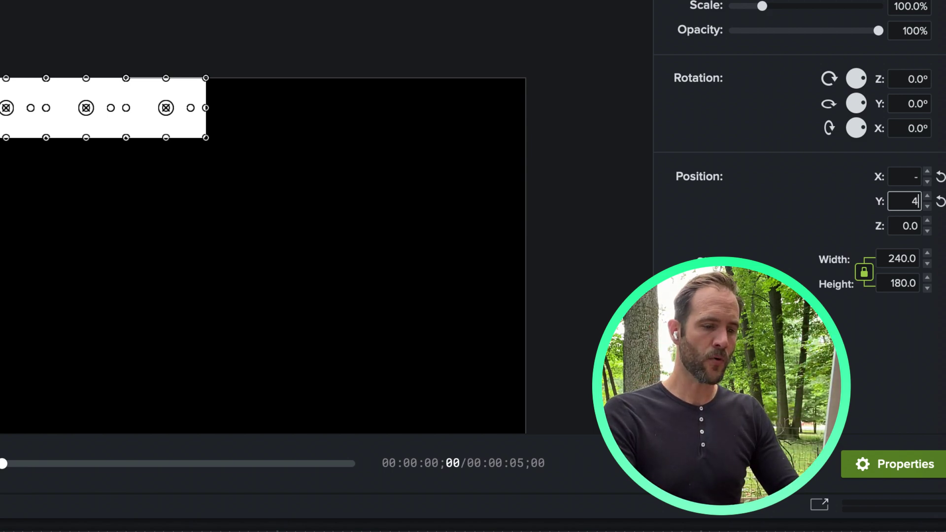
key("Return")
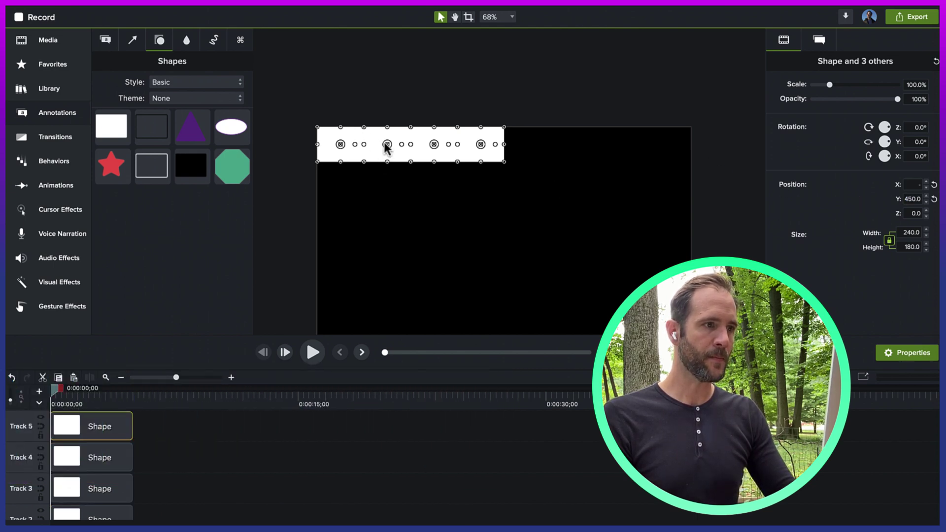
left_click_drag(385, 145, 568, 142)
left_click(599, 209)
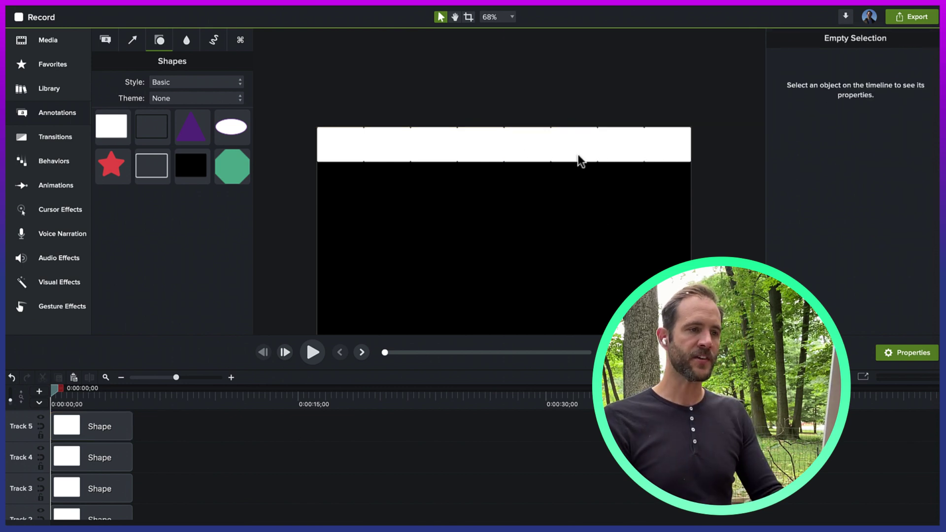
Step: Duplicate the whole row of eight rectangles and place the copy directly beneath the original row
scroll(586, 193, "down", 2)
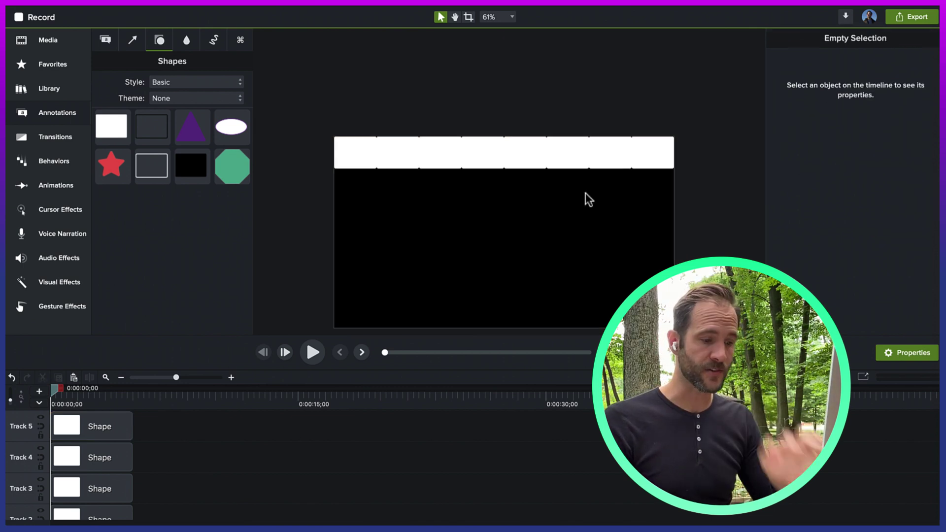
scroll(586, 212, "down", 3)
left_click_drag(319, 71, 674, 165)
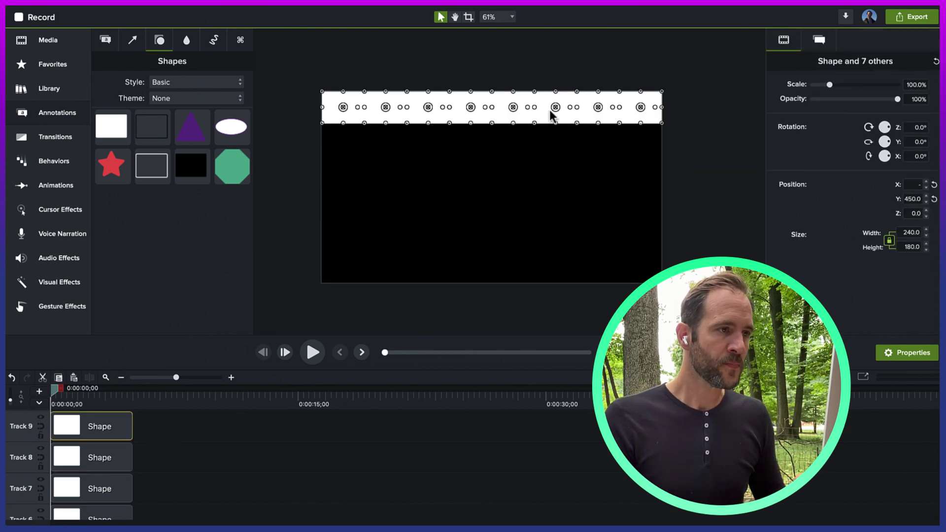
left_click_drag(419, 108, 418, 143)
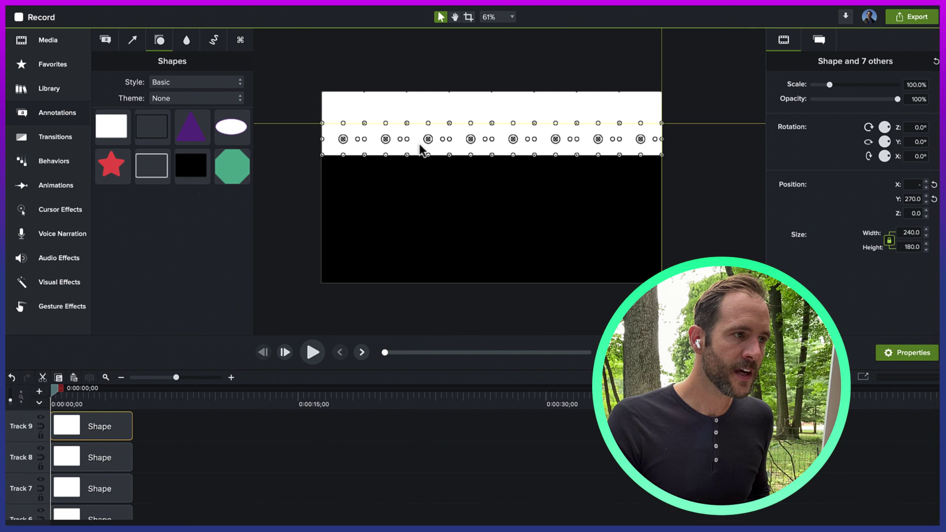
left_click(458, 184)
Step: Copy both rows of rectangles and place the pasted pair directly below them
scroll(460, 176, "up", 2)
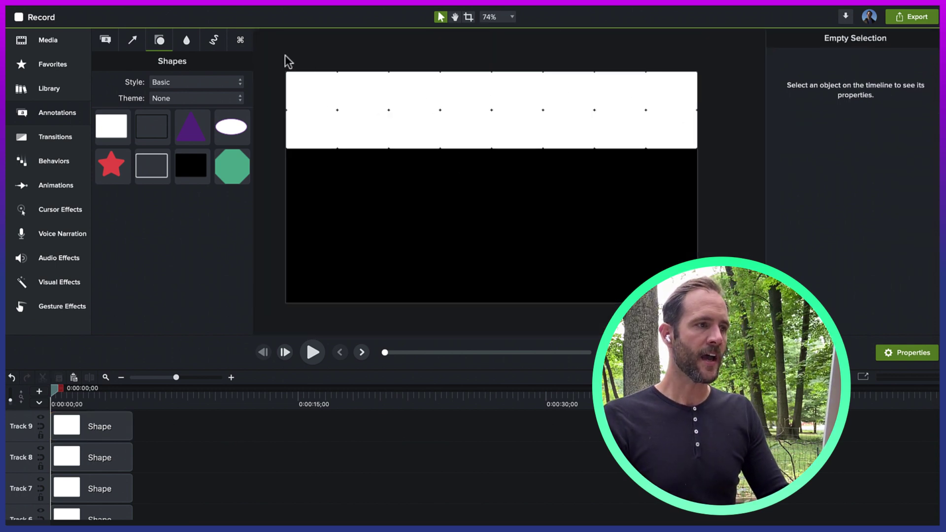
left_click_drag(271, 50, 735, 213)
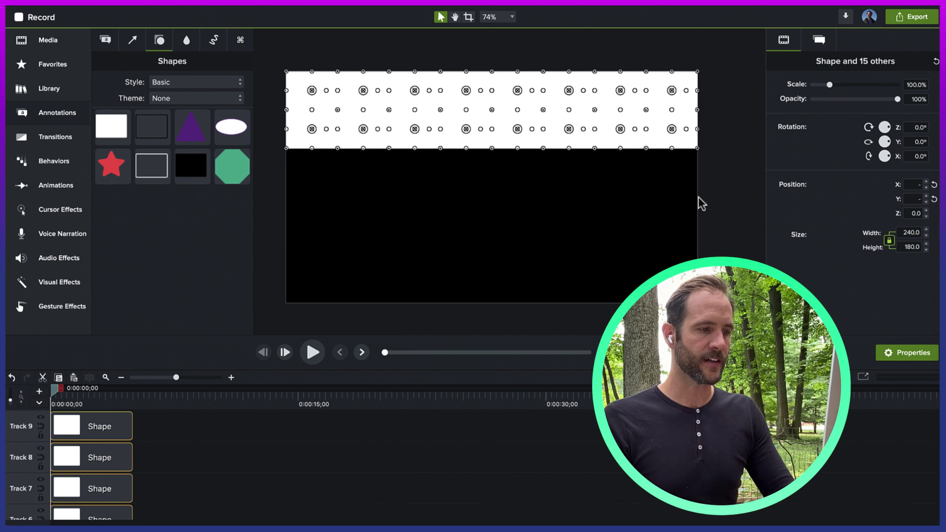
key("super+c")
key("super+v")
left_click_drag(502, 101, 502, 201)
left_click(528, 259)
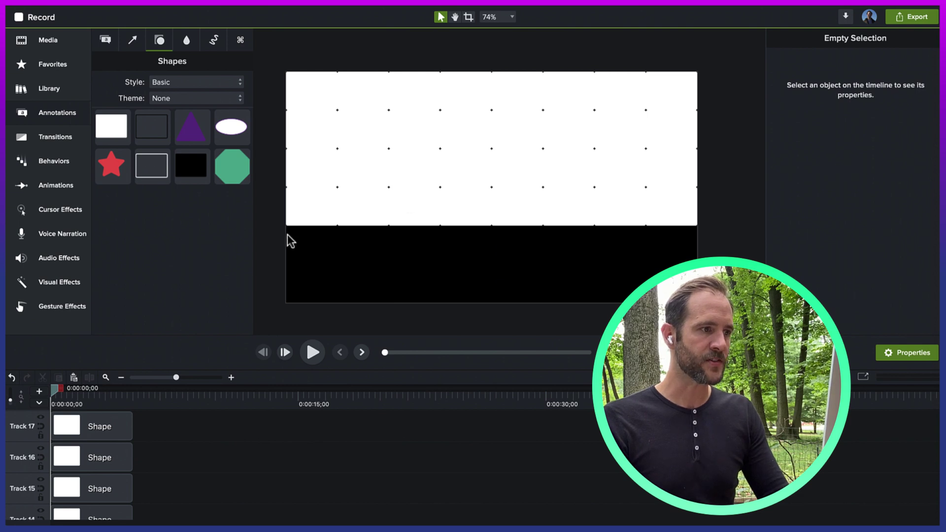
Step: Duplicate the lower two rows of rectangles and place the copy beneath them to fill the rest of the canvas
left_click_drag(288, 234, 706, 163)
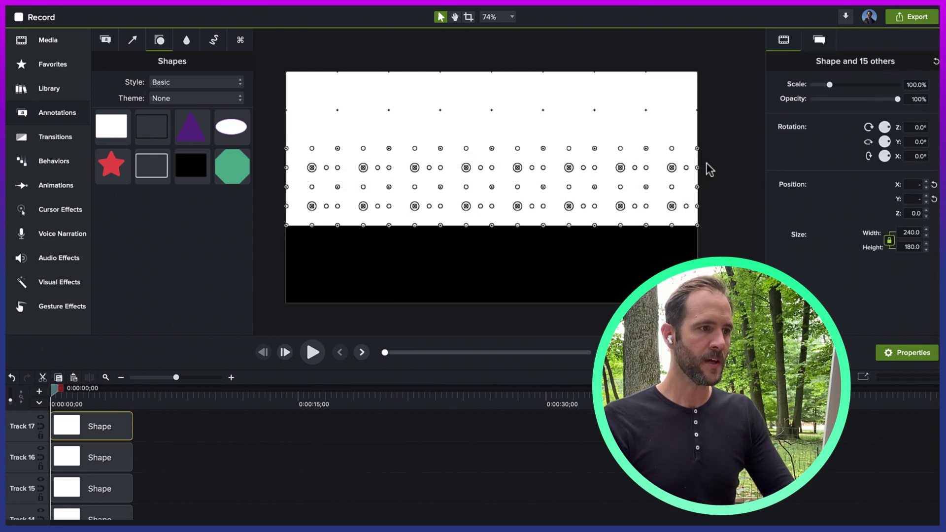
left_click_drag(509, 241, 507, 323)
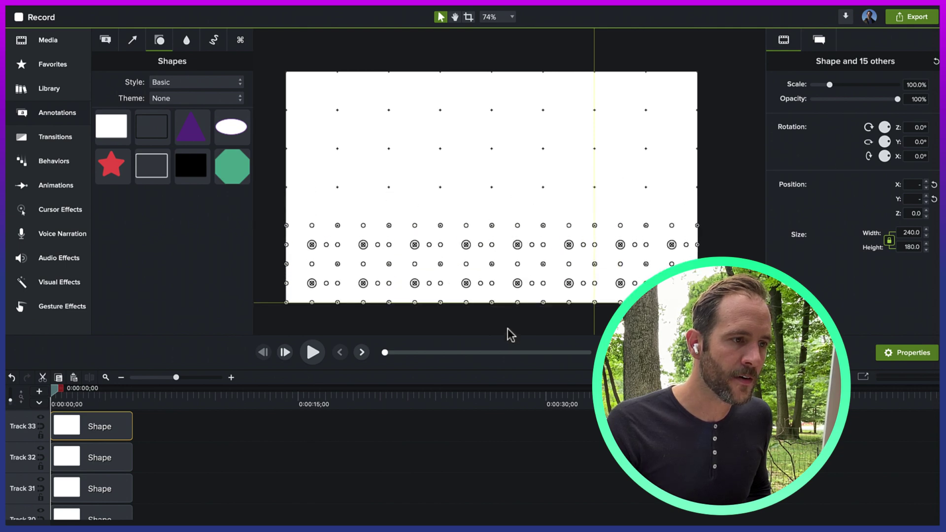
left_click(510, 329)
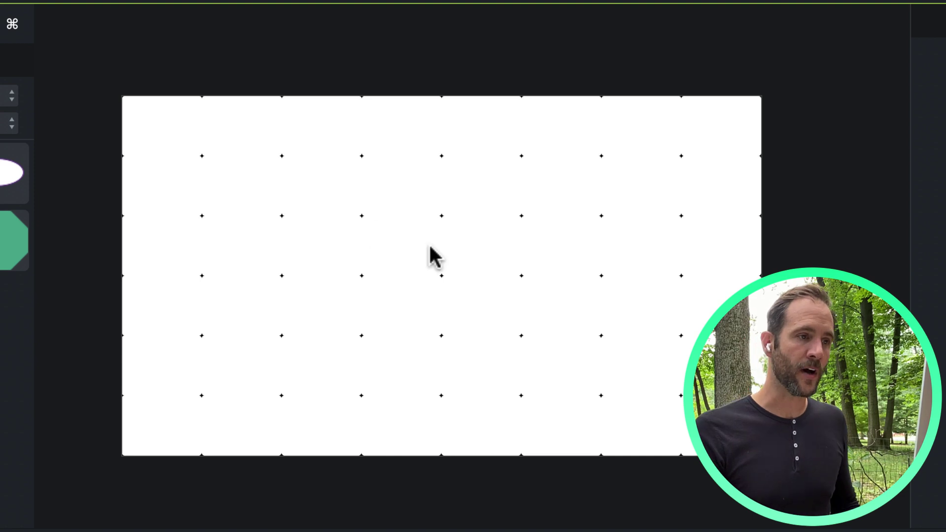
Step: Select all the rectangles in the grid and change their shape to Ellipse
key("super+equal")
key("super+equal")
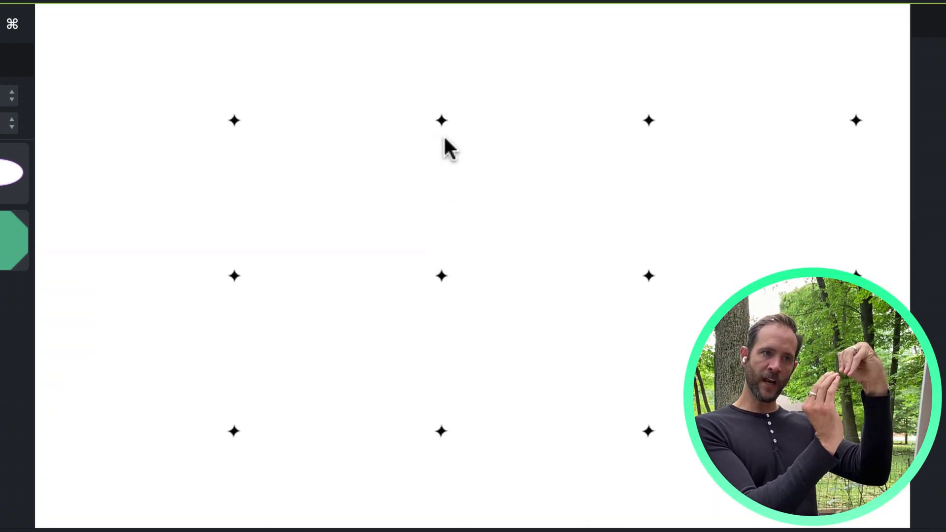
key("shift+1")
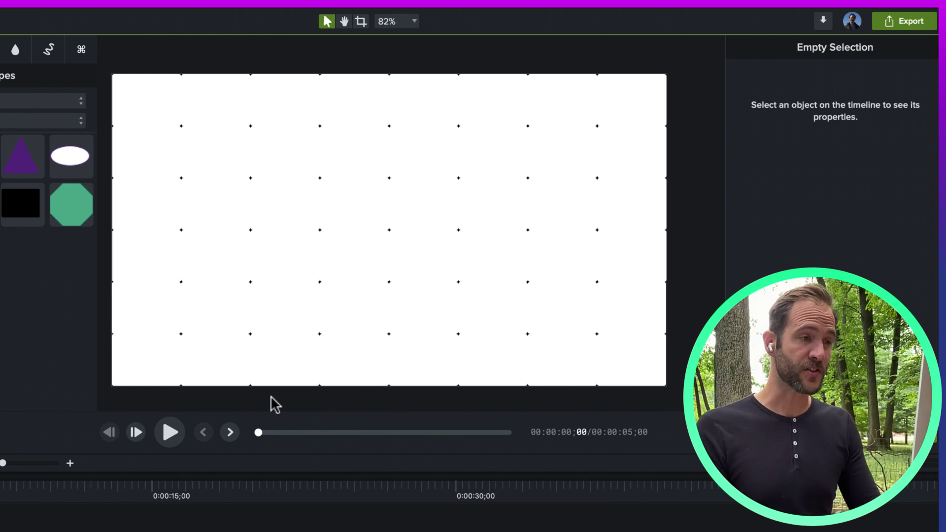
key("super+a")
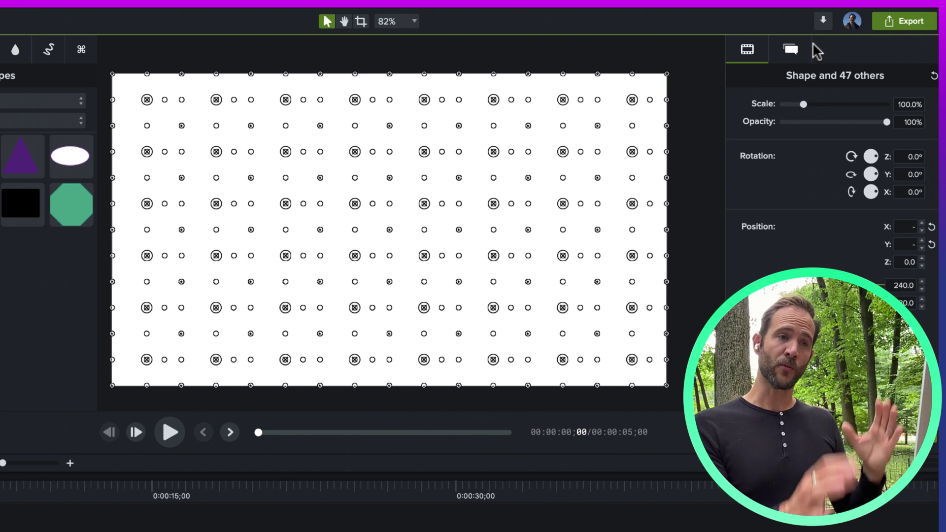
left_click(791, 50)
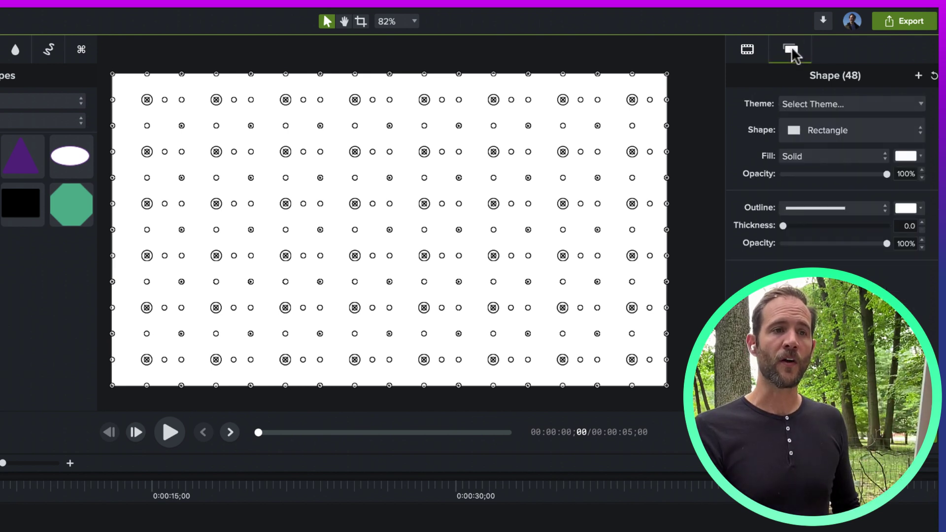
left_click(827, 130)
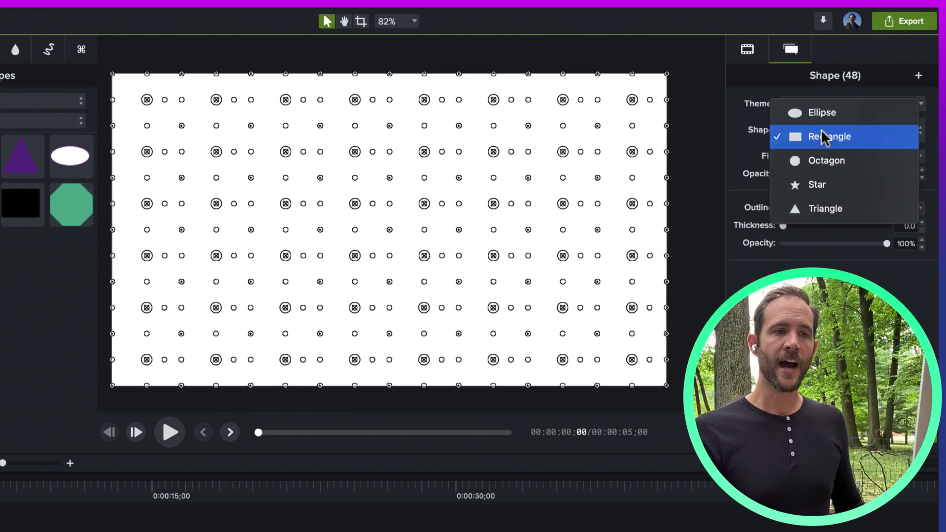
left_click(820, 112)
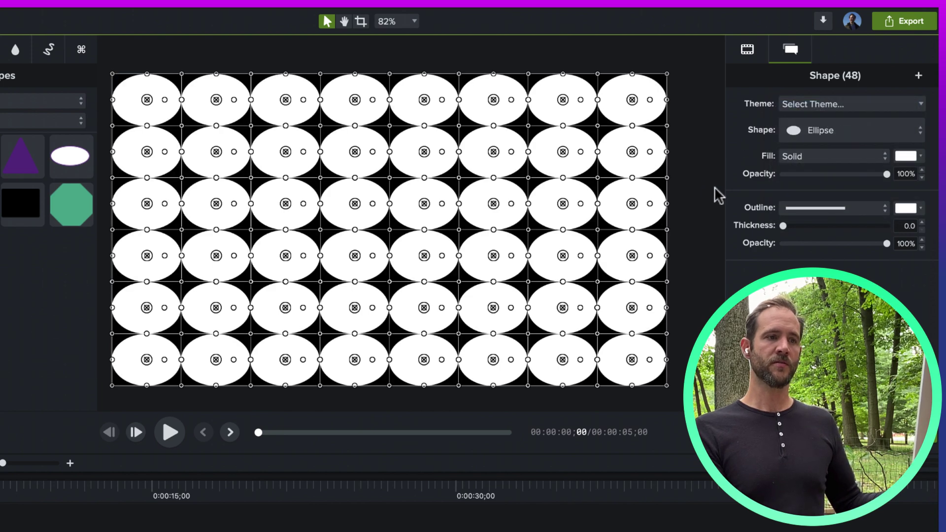
left_click(708, 197)
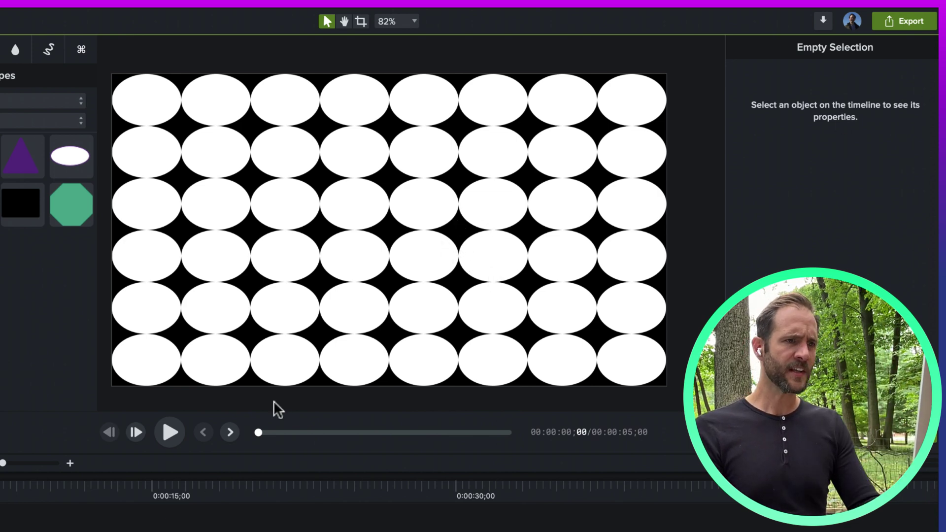
Step: Try the Star shape on all the ellipses in the grid and settle on Triangle
key("super+a")
left_click(883, 138)
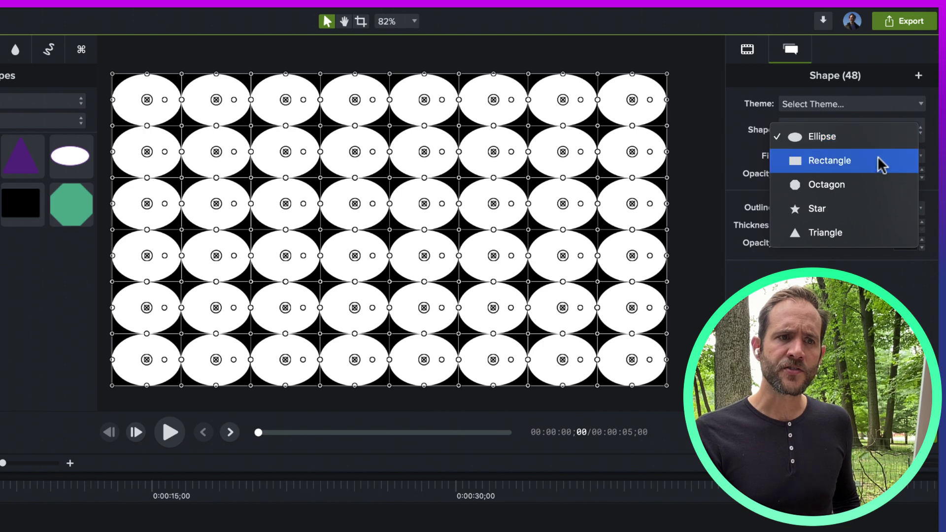
left_click(876, 218)
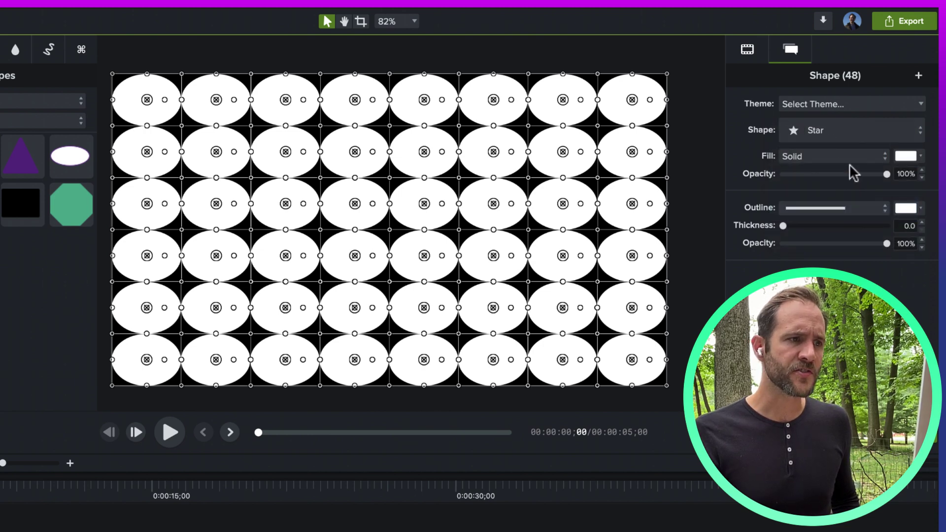
left_click(844, 134)
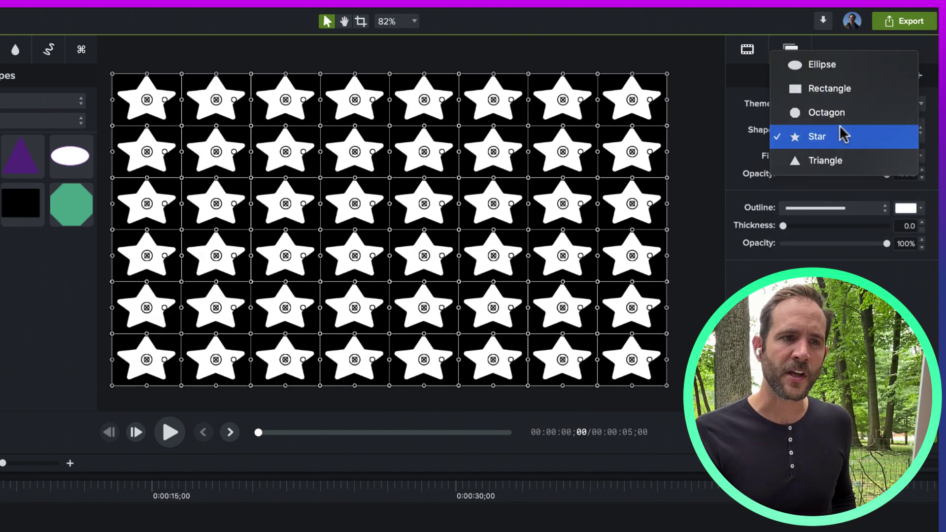
left_click(845, 158)
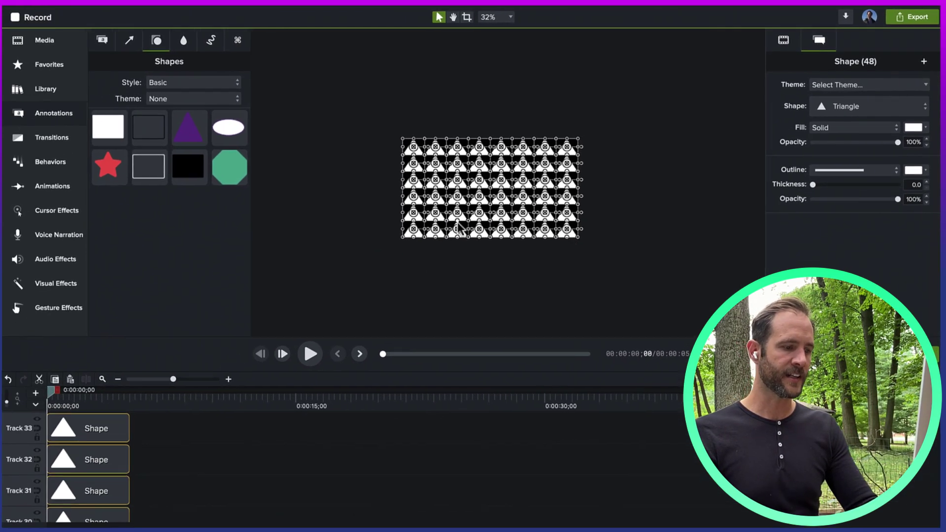
Step: Group all the triangles into one clip and remove all empty tracks from the timeline
scroll(453, 206, "up", 3)
scroll(454, 197, "up", 2)
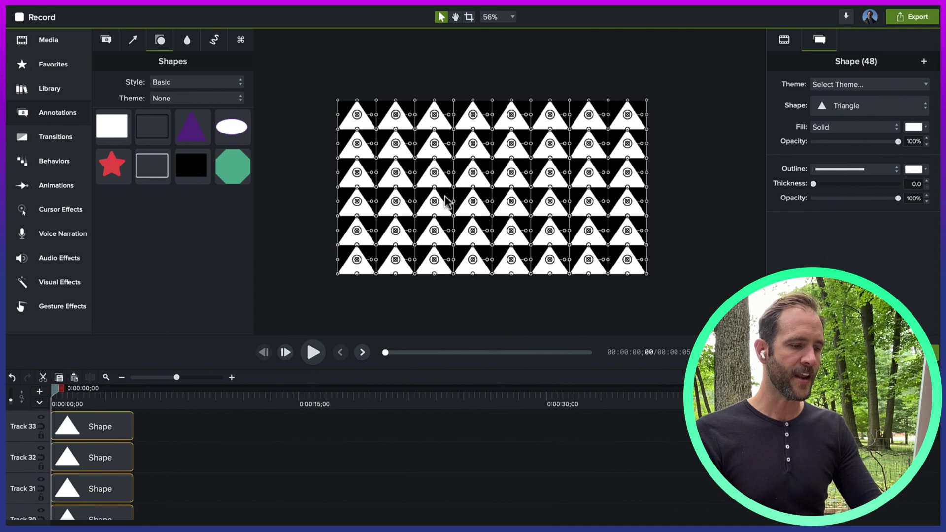
key("super+g")
scroll(102, 469, "down", 9)
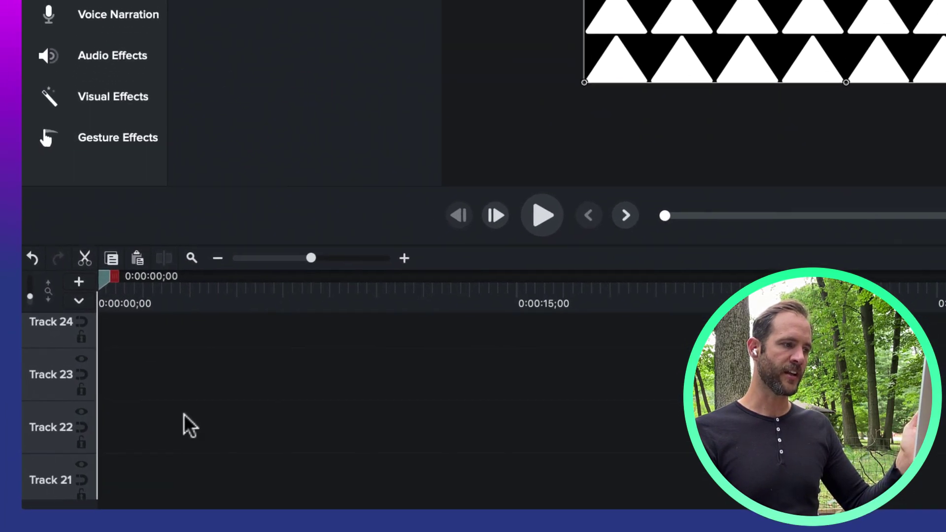
right_click(184, 414)
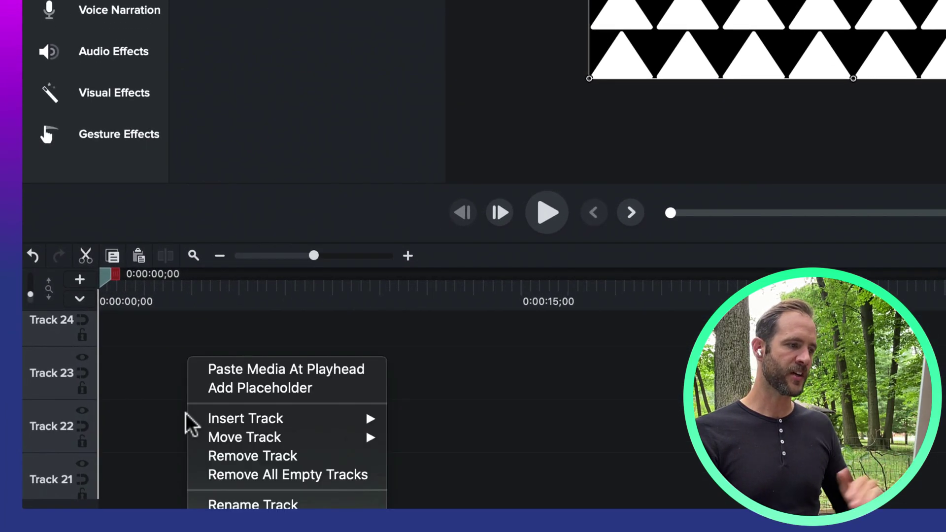
left_click(278, 476)
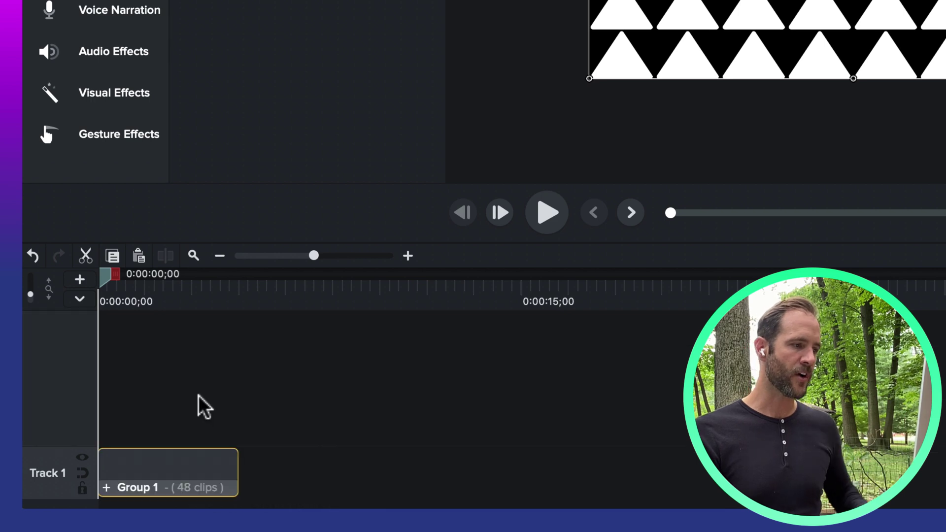
Step: Rename the triangle group as "Shape source"
right_click(152, 483)
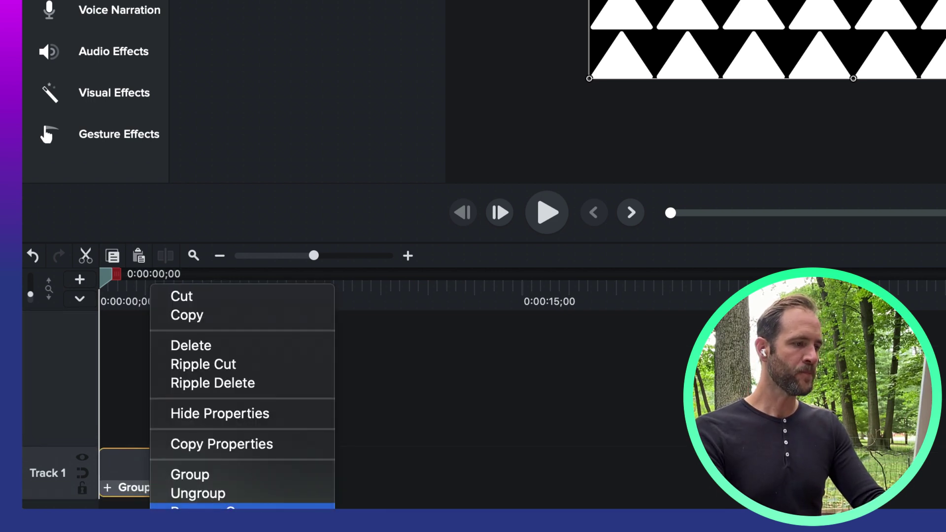
left_click(241, 507)
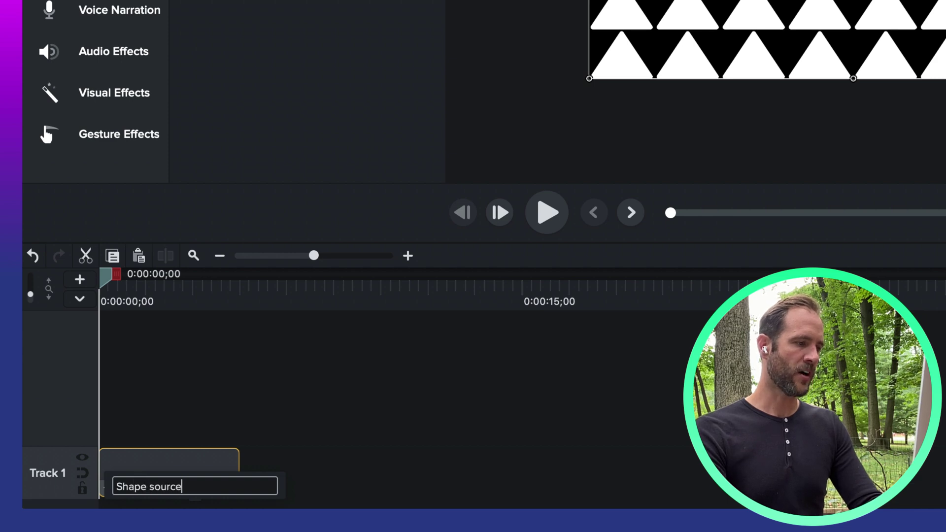
key("Return")
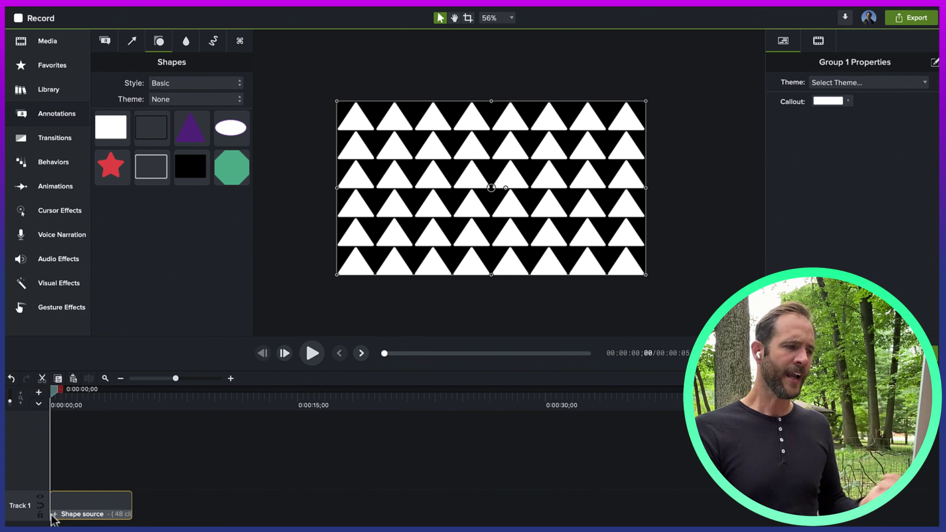
Step: Open the Shape source group to view its individual shape tracks and return to the main timeline
left_click(54, 515)
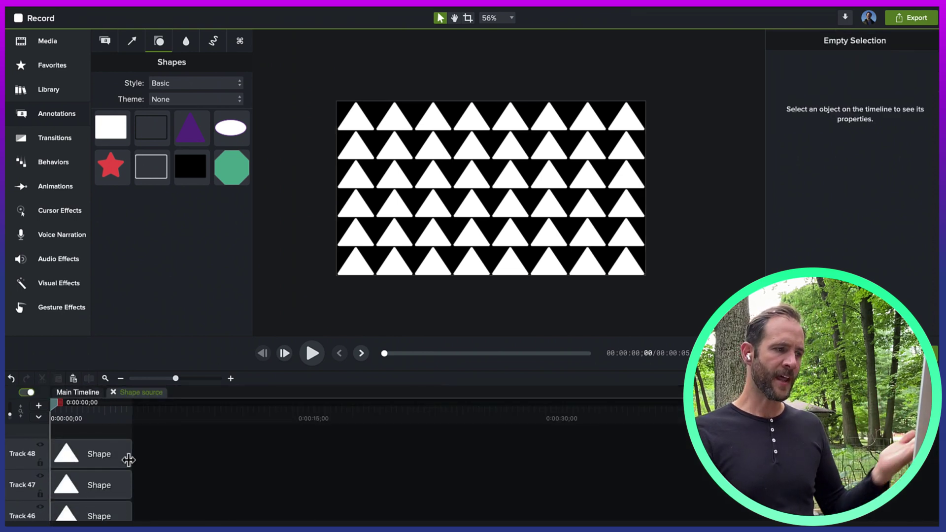
left_click(86, 393)
Step: Move the Shape source group up to Track 2 and paste a copy of it on Track 1 at the same start time
left_click(105, 503)
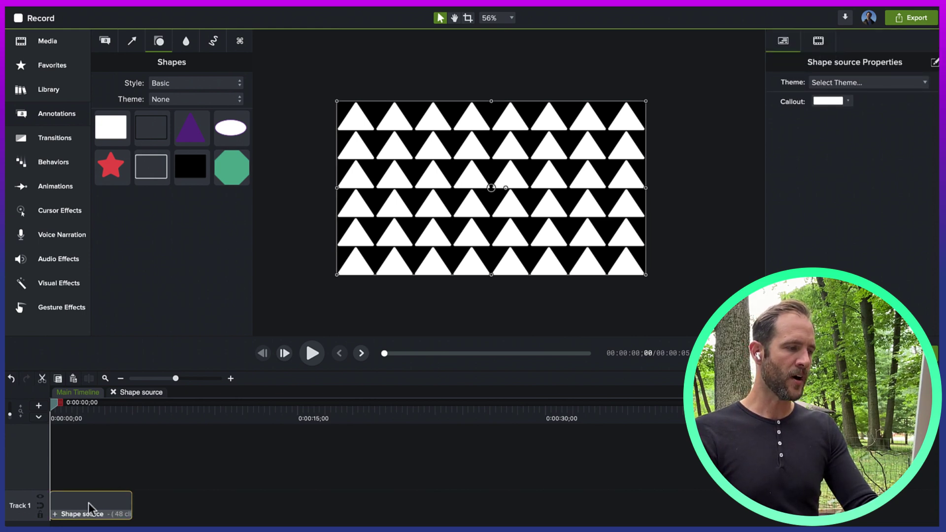
left_click_drag(88, 502, 86, 470)
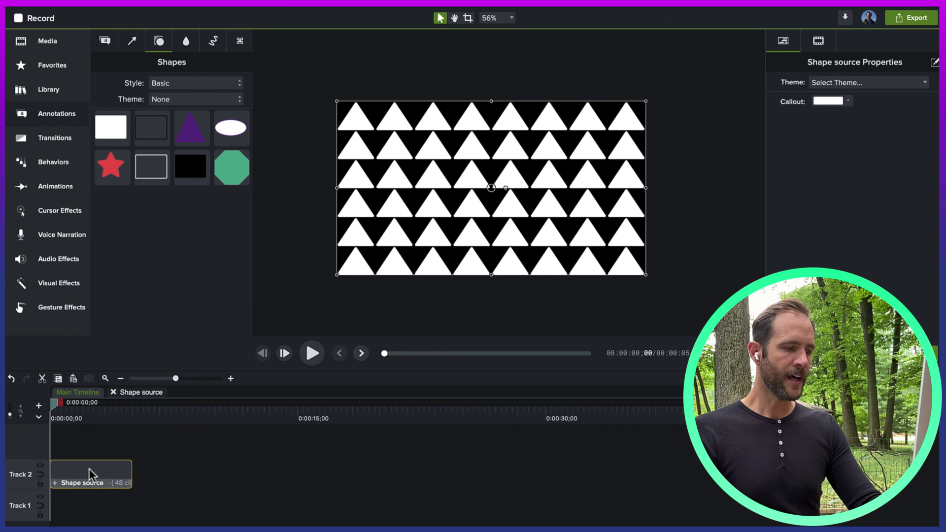
key("super+c")
key("super+v")
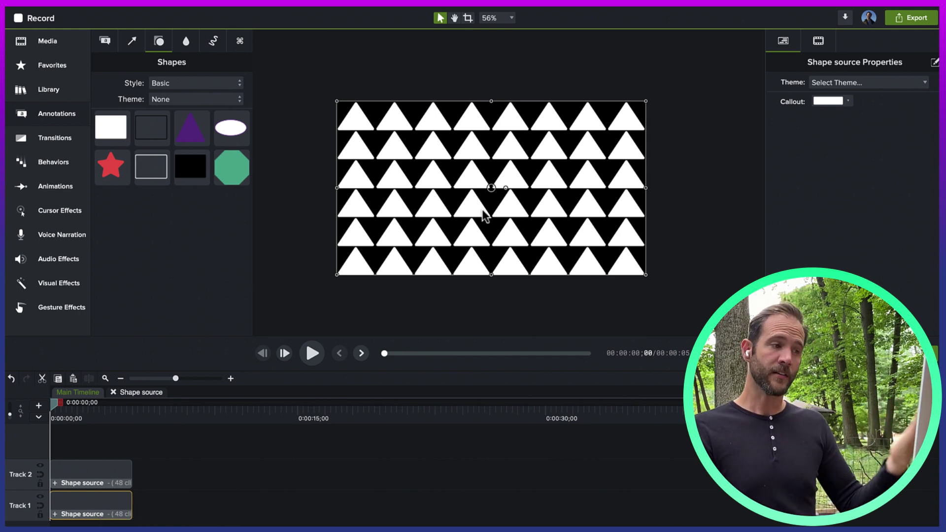
left_click_drag(491, 187, 498, 302)
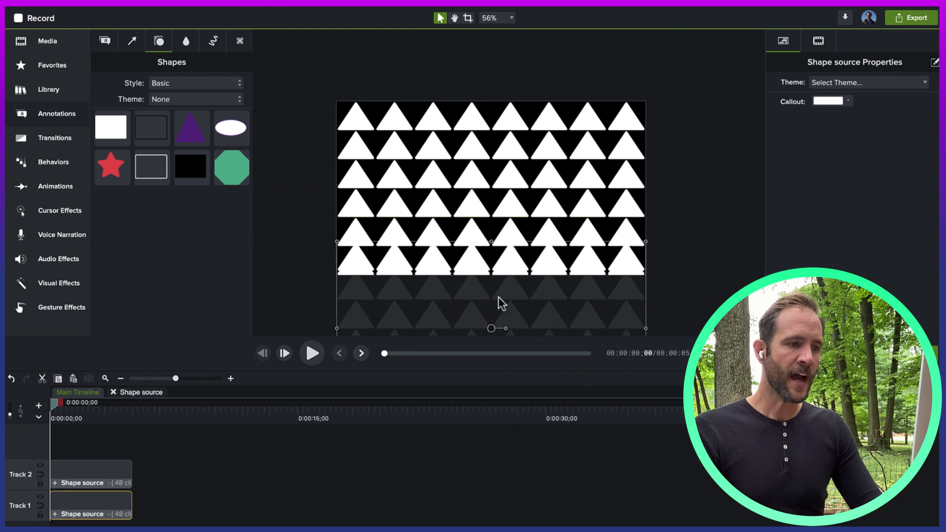
scroll(498, 296, "down", 2)
key("ctrl+z")
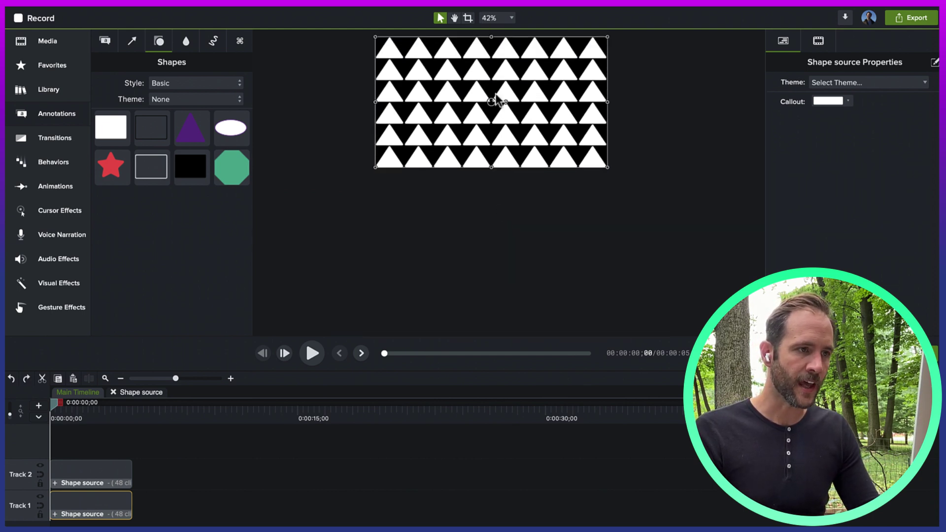
Step: Place the Track 1 copy straight below the canvas so its upper edge meets the original grid's lower edge
left_click_drag(491, 102, 491, 235)
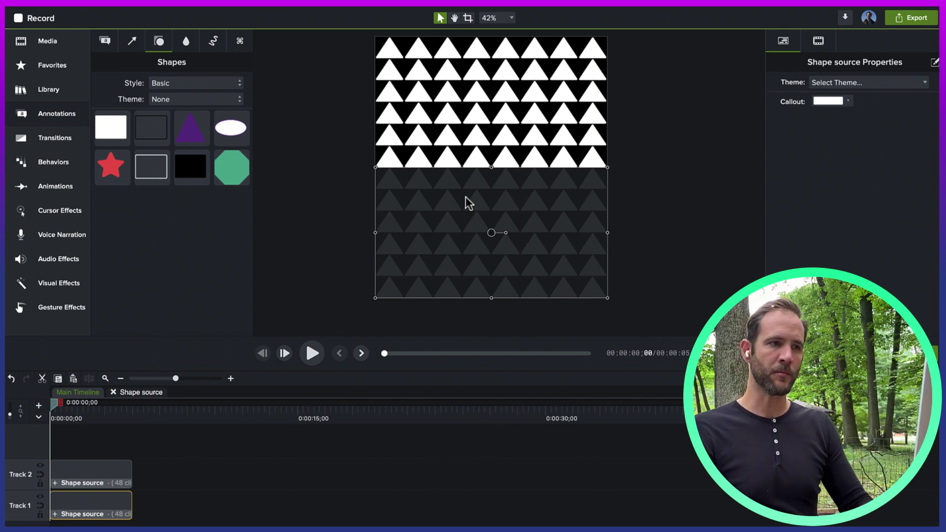
Step: Add a Custom animation to both Shape source clips and trim the clips to end at 0:00:02;30
left_click_drag(154, 460, 117, 500)
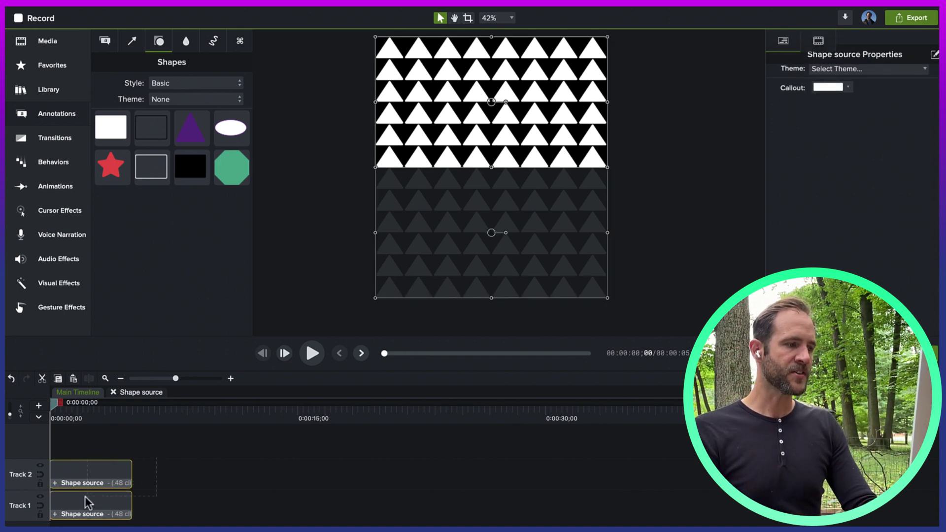
scroll(514, 124, "up", 5)
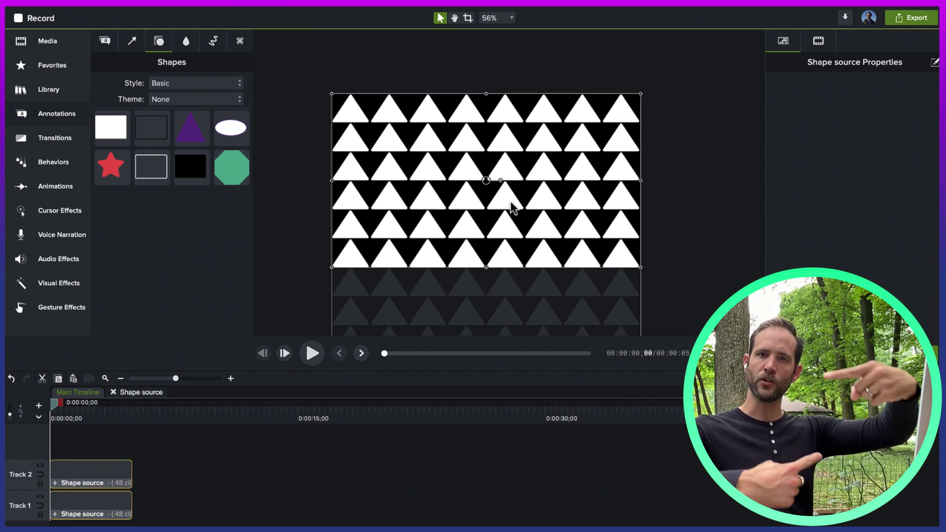
left_click(55, 187)
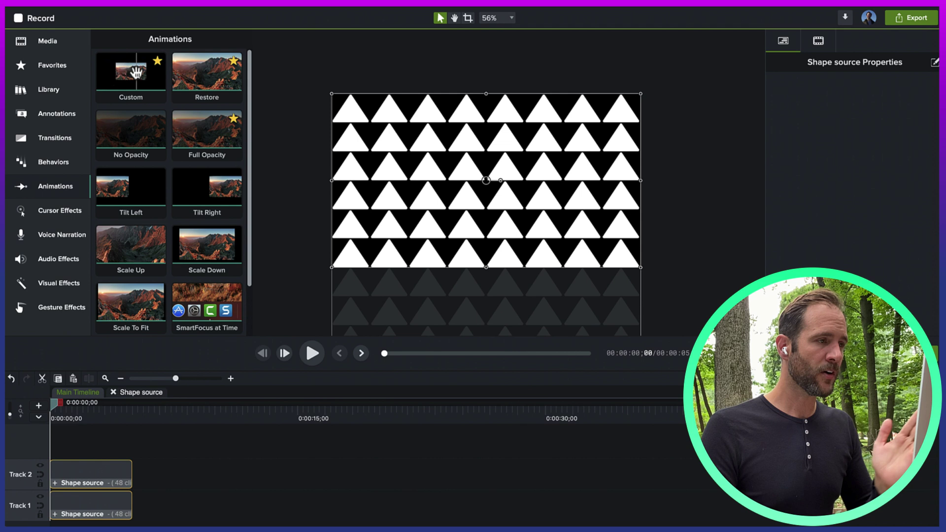
left_click_drag(130, 69, 90, 474)
left_click_drag(137, 507, 91, 505)
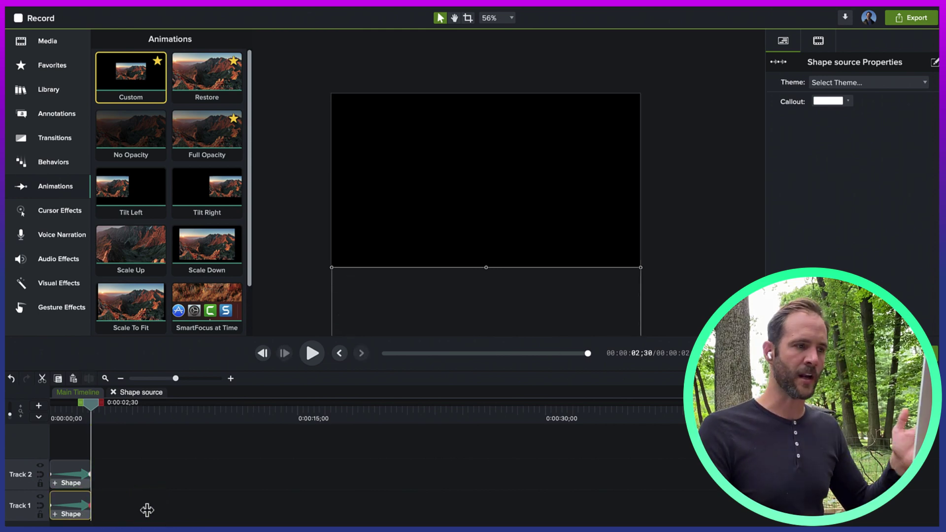
Step: Lengthen both clips slightly past the animation, and at its end move both grids up until the lower one fills the canvas
left_click_drag(95, 471, 92, 481)
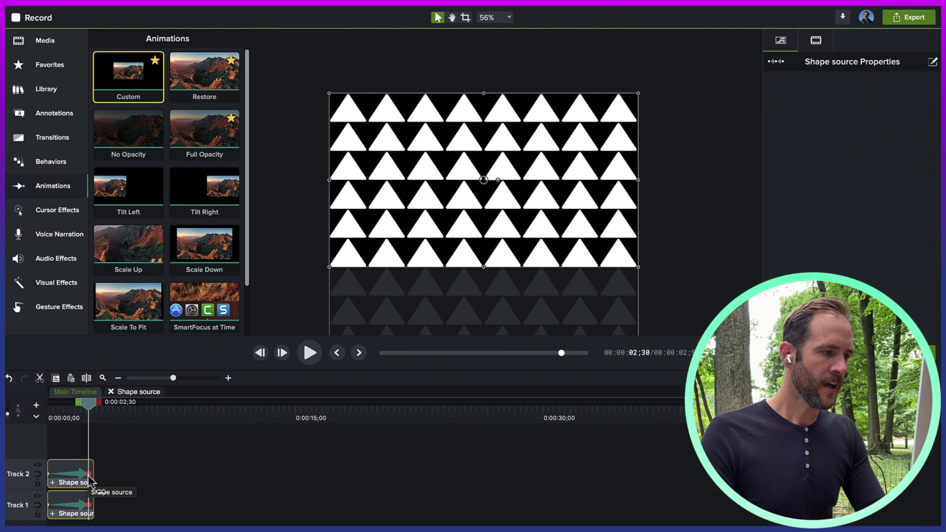
left_click_drag(499, 251, 484, 64)
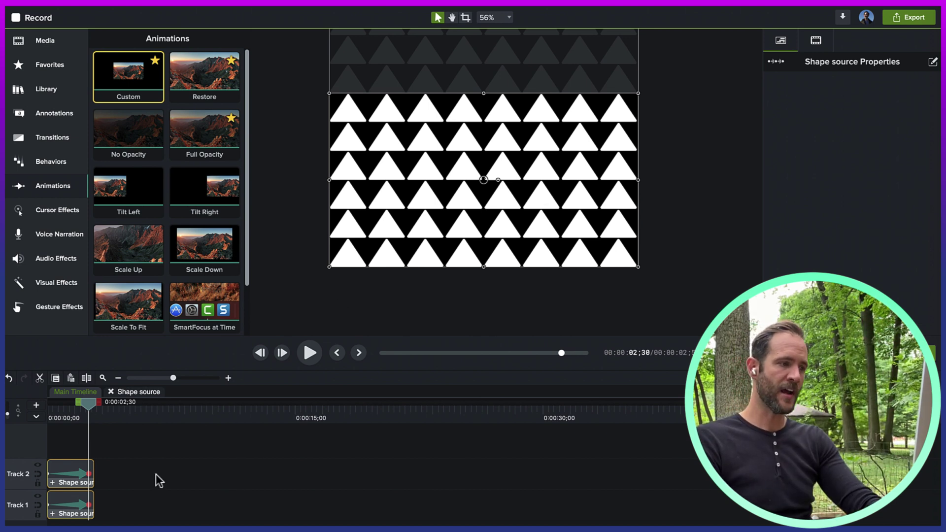
Step: Extend both animations to the end of their clips and play the scrolling motion from the start
left_click_drag(89, 475, 94, 506)
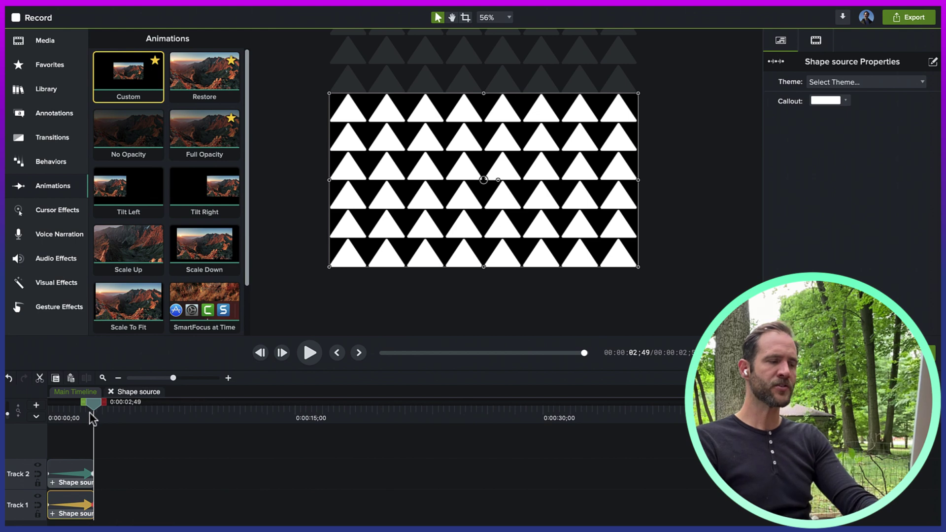
left_click_drag(92, 417, 37, 419)
key("space")
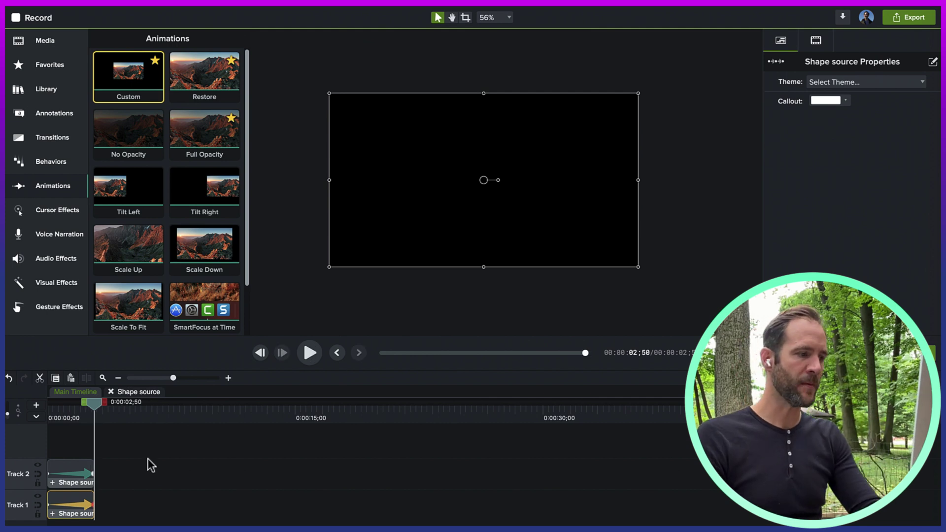
Step: Group the two animated Shape source clips and rename the group as "Looping shapes"
left_click_drag(147, 458, 60, 503)
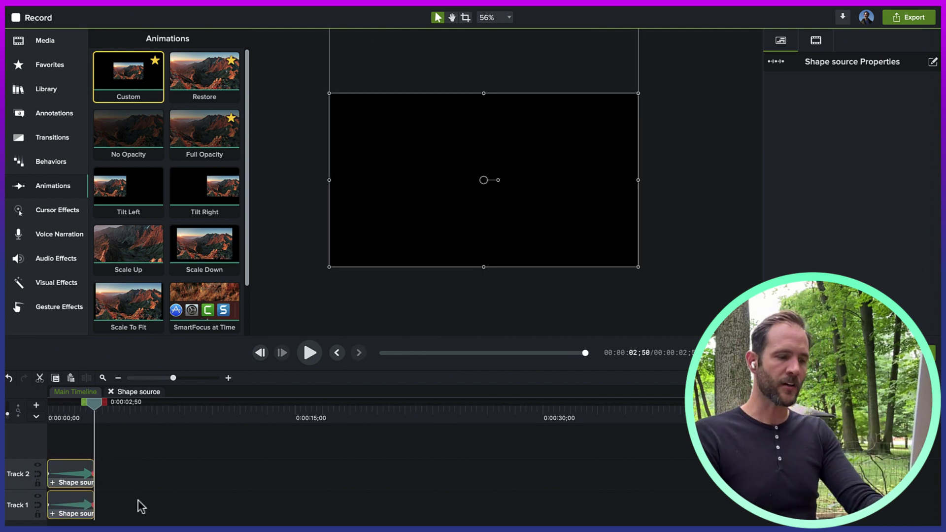
key("super+g")
right_click(75, 498)
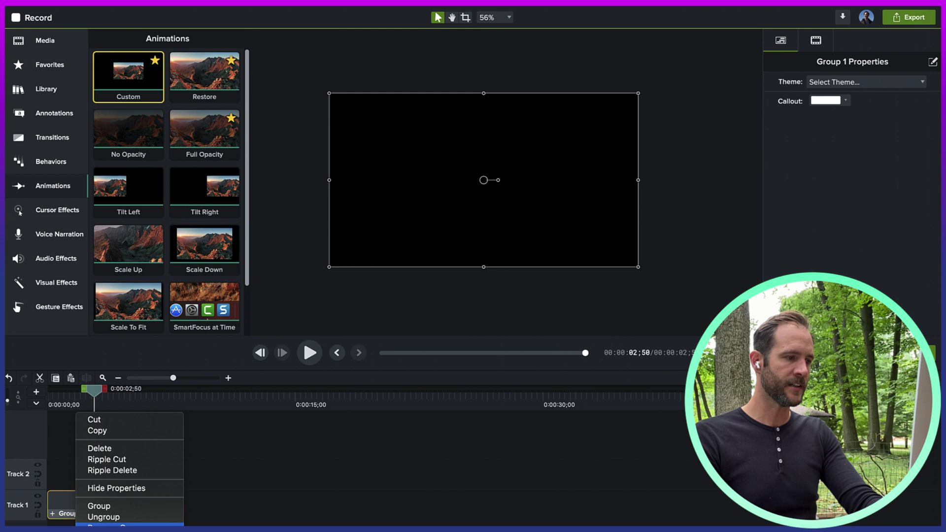
left_click(113, 525)
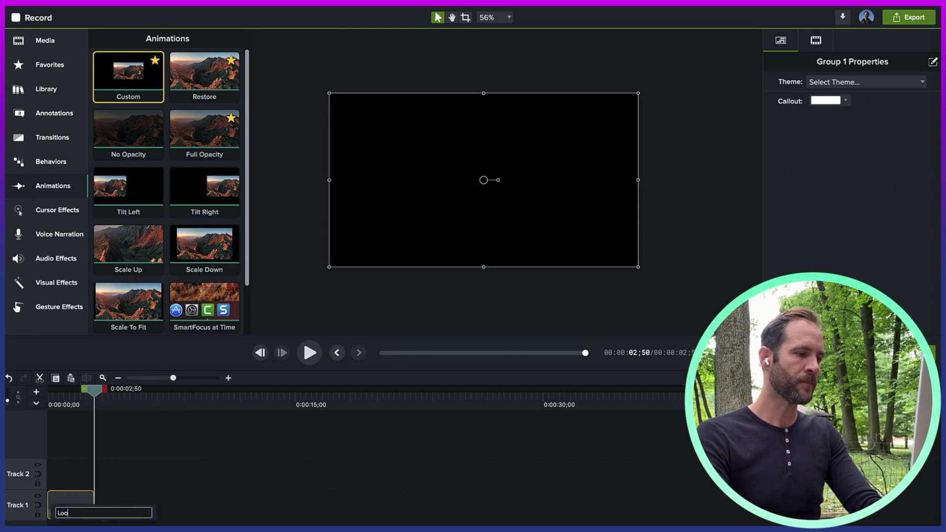
type("Looping shape")
key("Return")
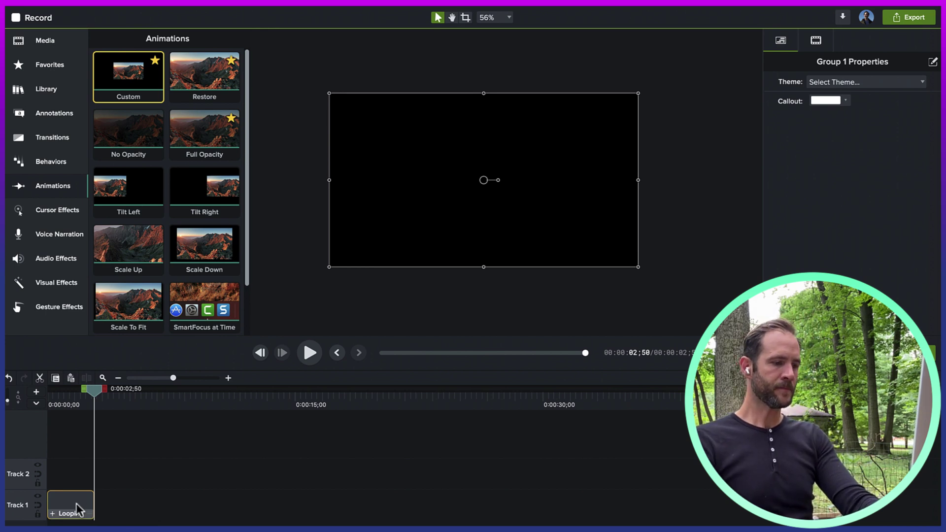
Step: Paste two copies of the Looping shapes clip end to end after the original on Track 1 and play the sequence
key("super+c")
key("super+v")
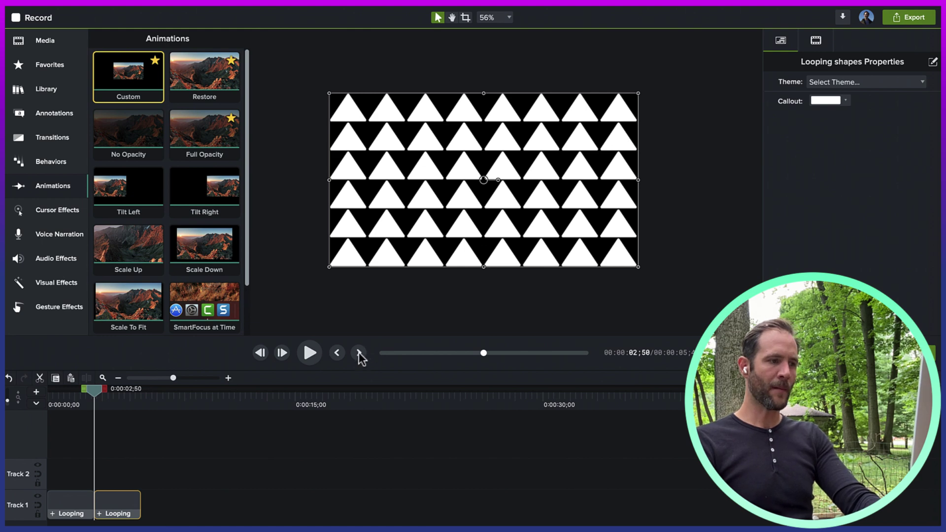
key("super+v")
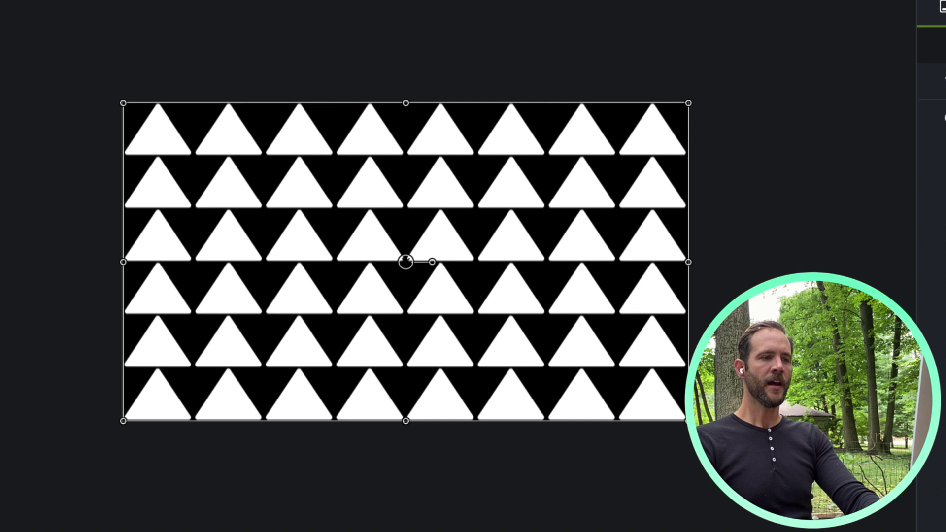
key("space")
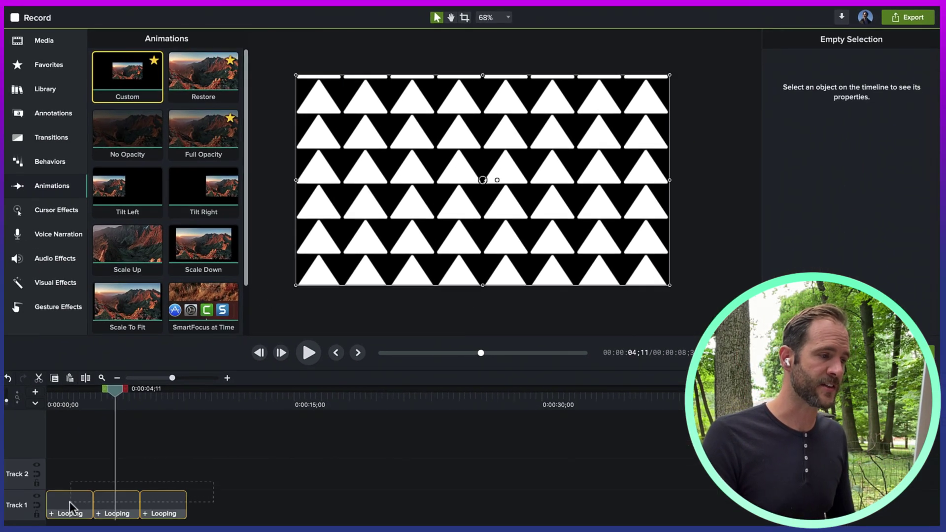
Step: Select all three Looping shapes clips and move them up to Track 2
left_click(69, 501)
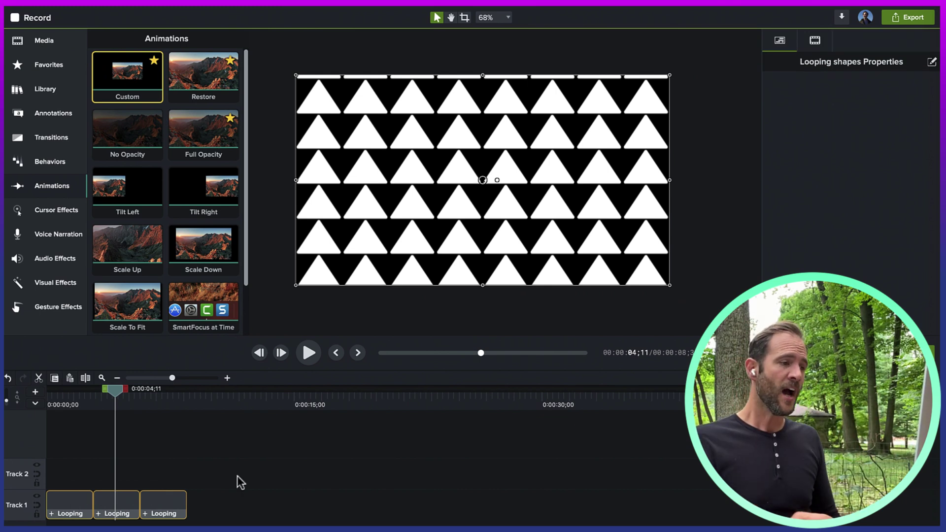
left_click_drag(74, 509, 73, 478)
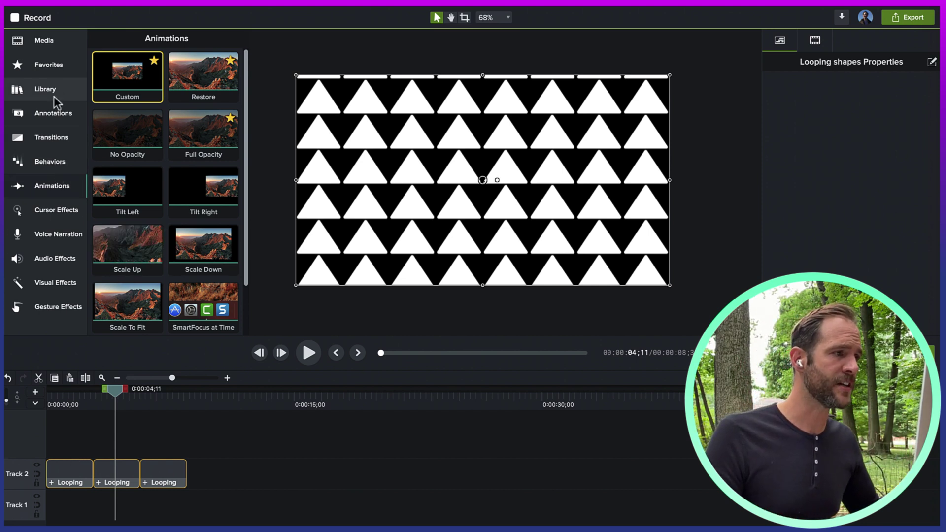
Step: Add a white rectangle from the Bold shapes to the canvas and enlarge it to cover the full canvas
left_click(59, 115)
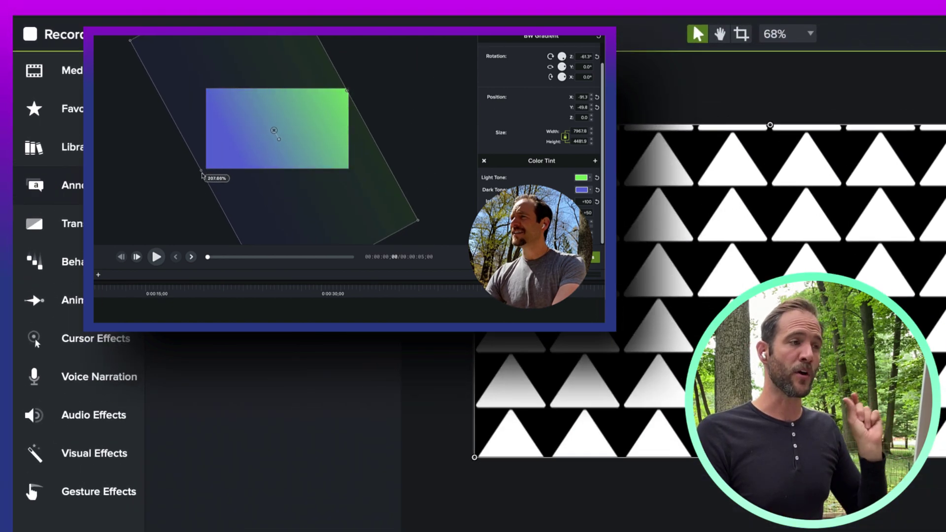
left_click(345, 157)
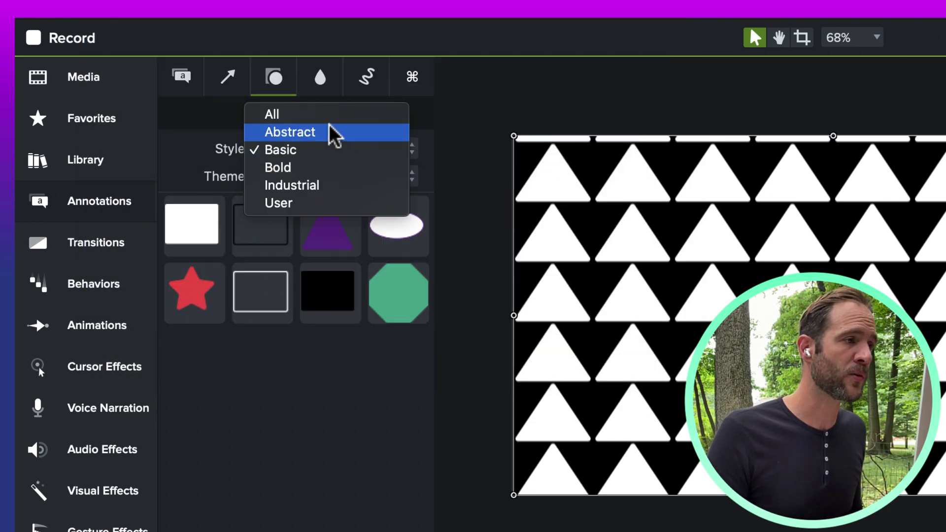
left_click(331, 168)
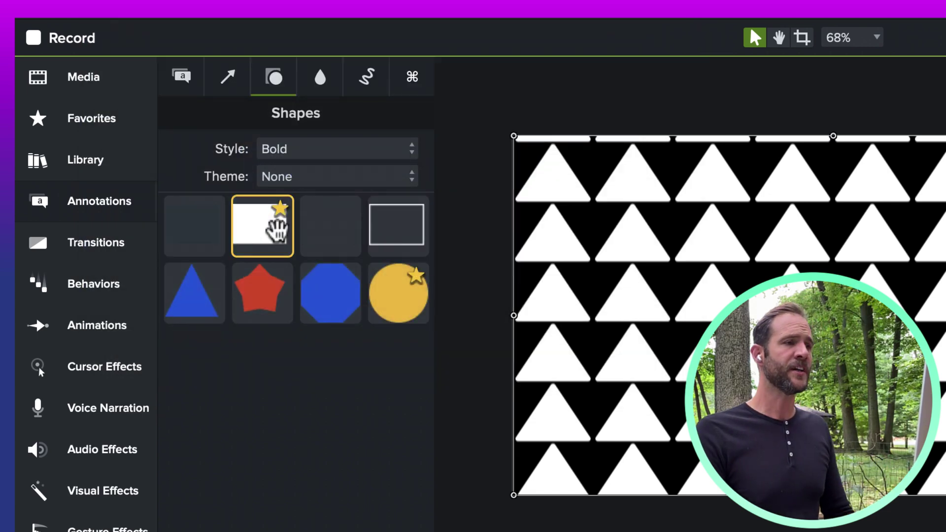
left_click_drag(278, 229, 553, 169)
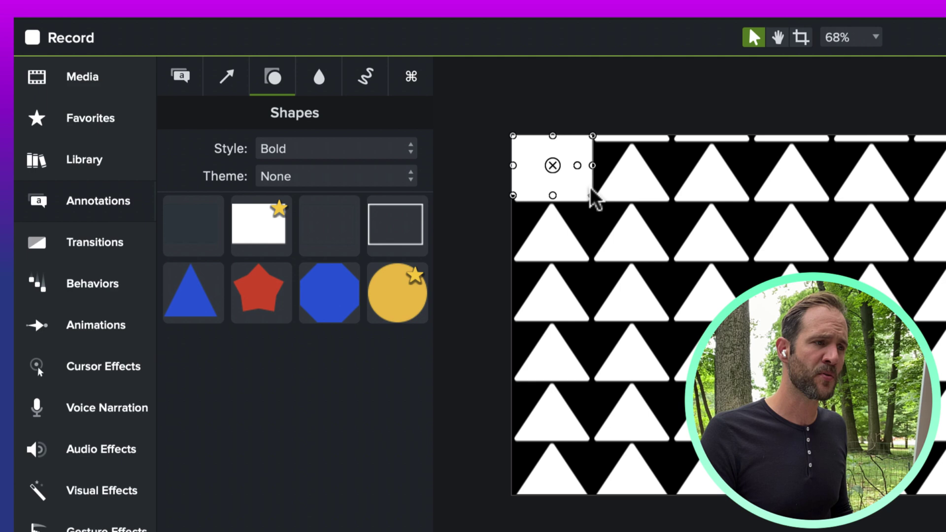
left_click_drag(592, 197, 945, 498)
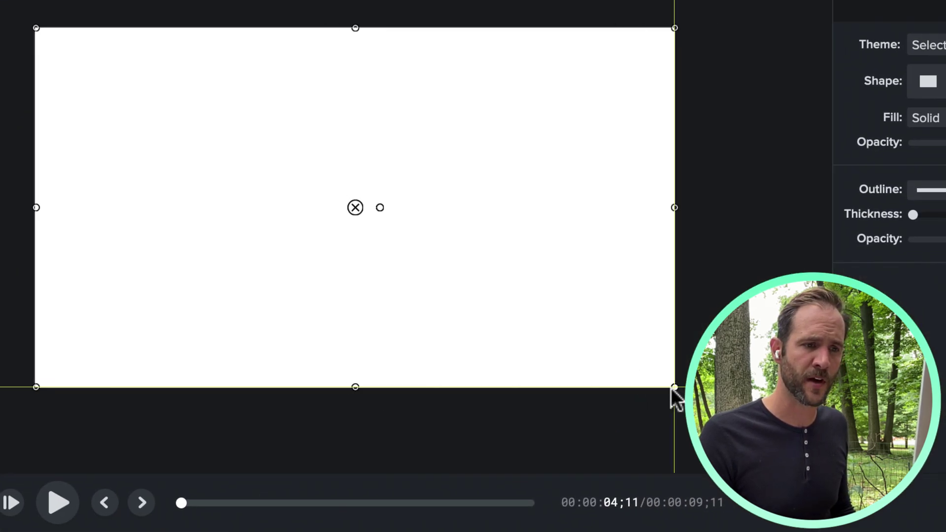
left_click_drag(672, 389, 672, 389)
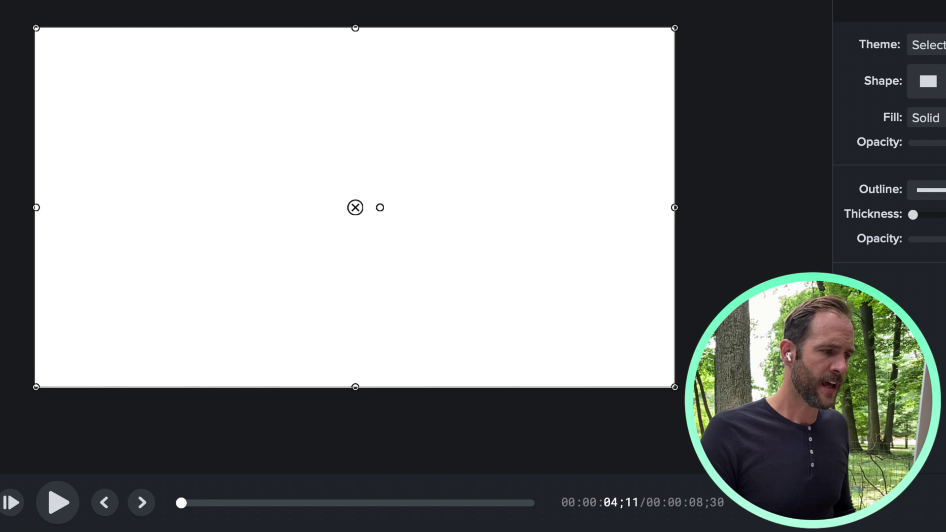
Step: Extend the rectangle below the canvas to a height of about 2244 and give it a black Gradient fill
key("ctrl+z")
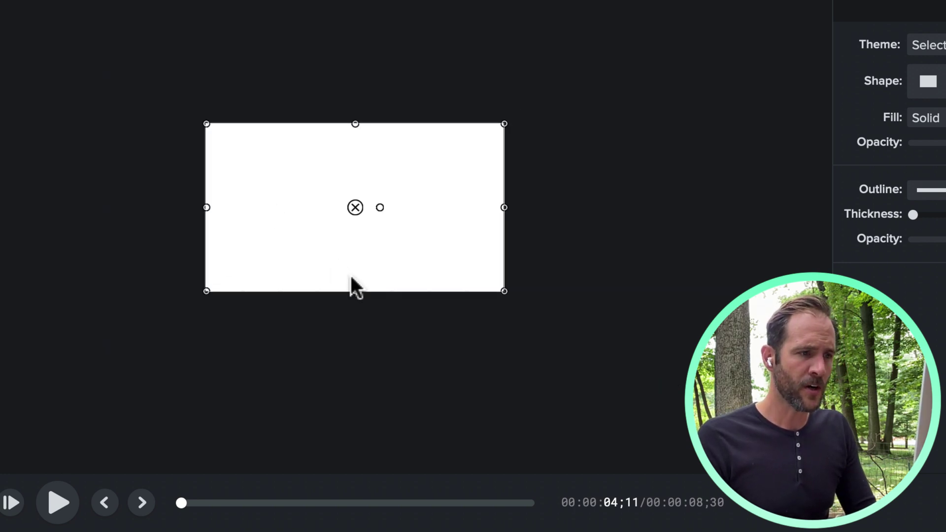
mouse_move(358, 294)
left_mouse_down()
mouse_move(338, 392)
mouse_move(341, 472)
left_mouse_up()
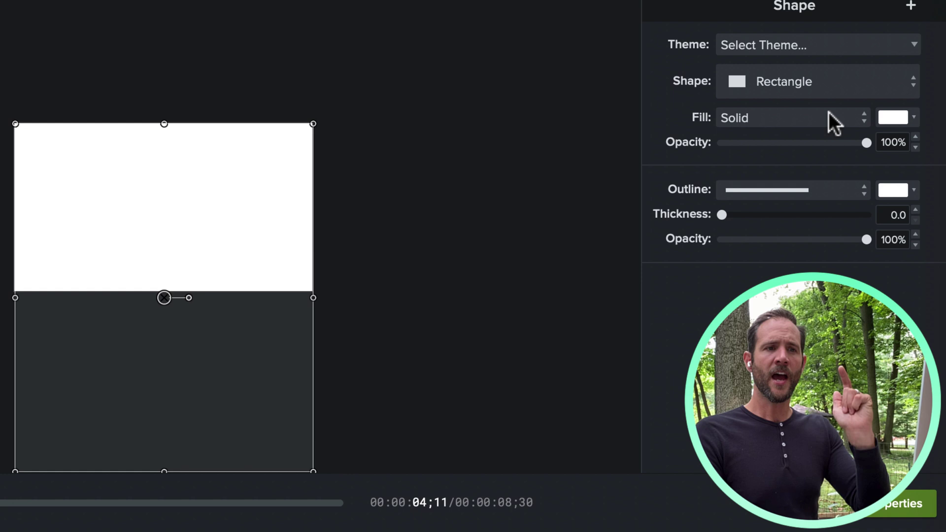
left_click(892, 118)
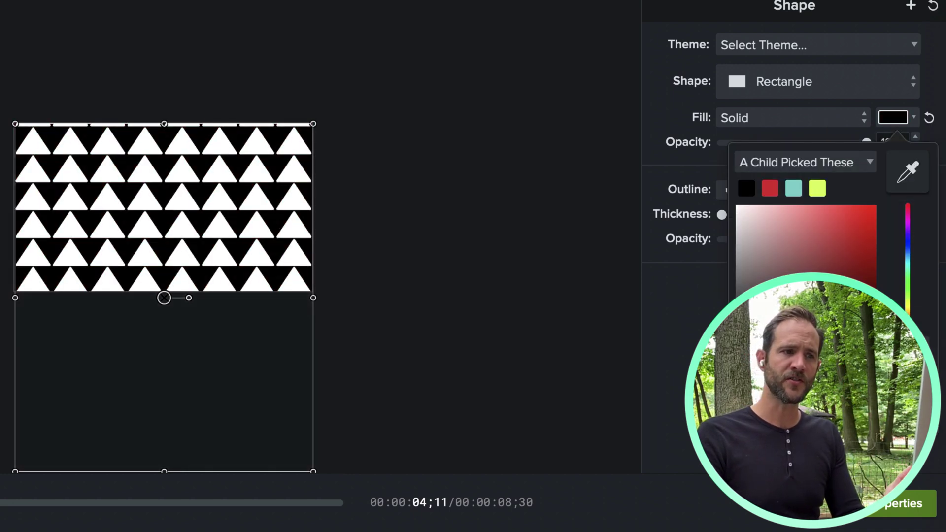
left_click(746, 117)
left_click(746, 118)
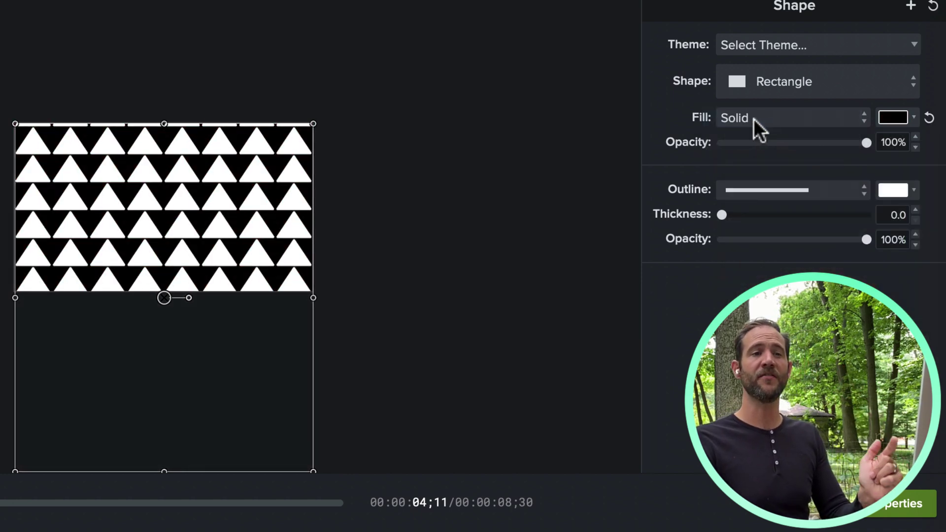
left_click(757, 121)
left_click(763, 139)
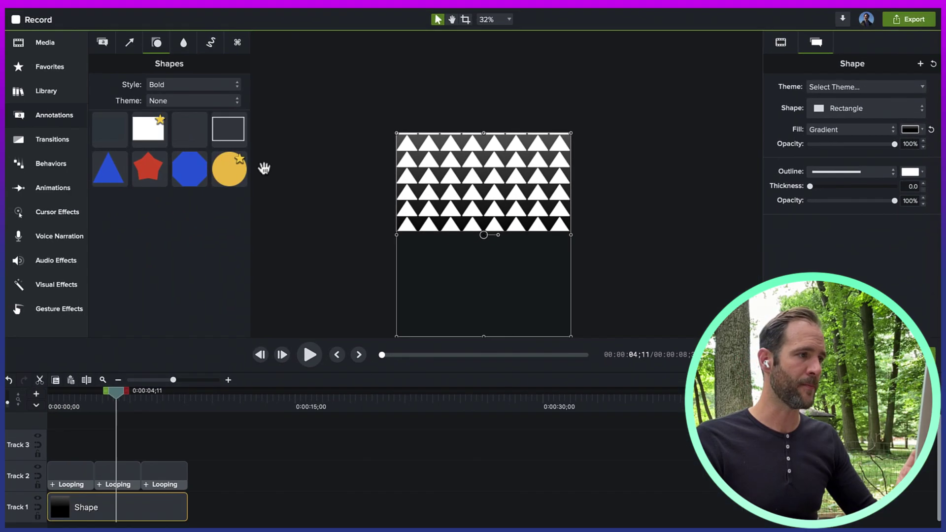
Step: Apply the Color Adjustment effect to the rectangle's clip on Track 1 and set its brightness to +100
left_click(64, 286)
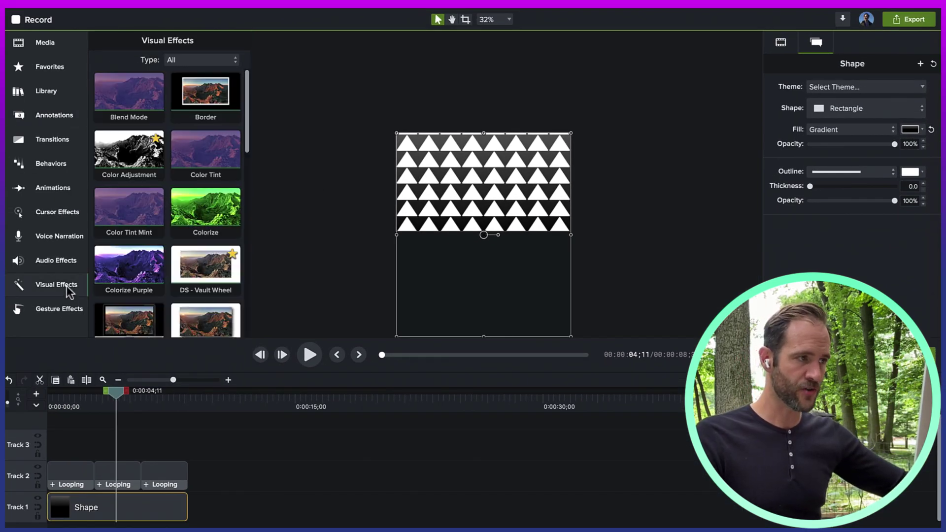
left_click_drag(126, 147, 121, 515)
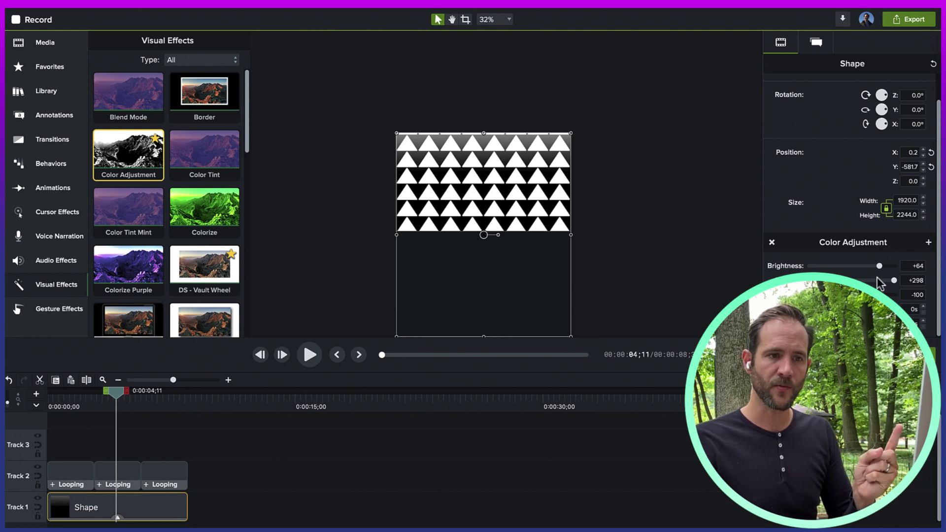
left_click_drag(880, 268, 895, 266)
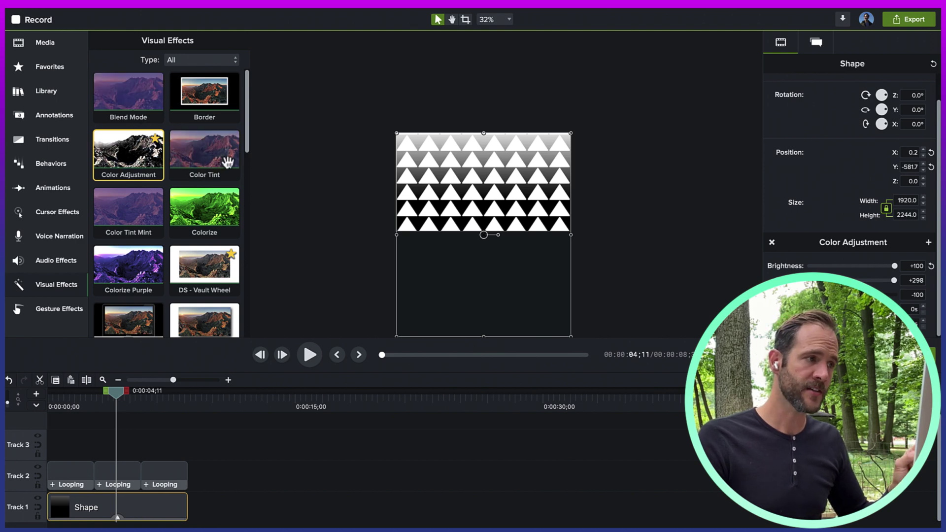
Step: Add a Color Tint effect with intensity +100 to the Track 1 Shape clip and play the sequence from the start
left_click_drag(204, 150, 109, 496)
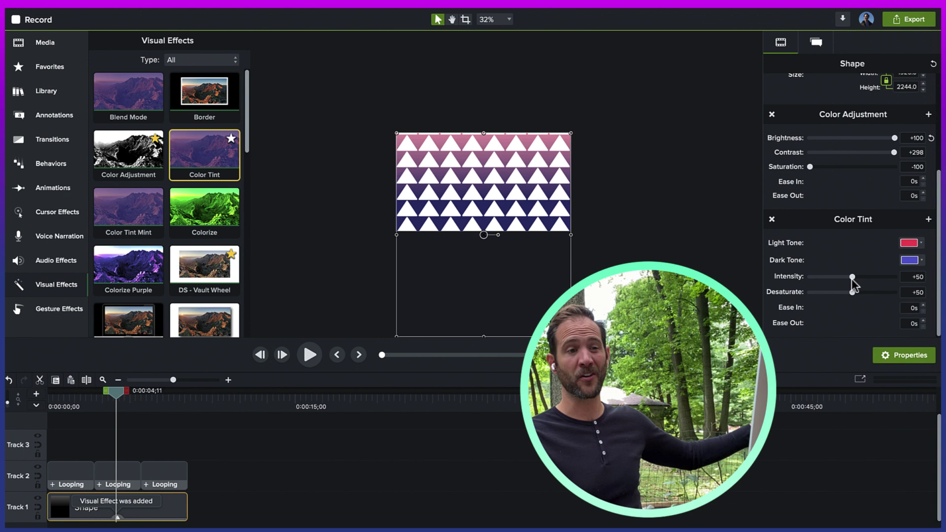
left_click_drag(851, 276, 915, 283)
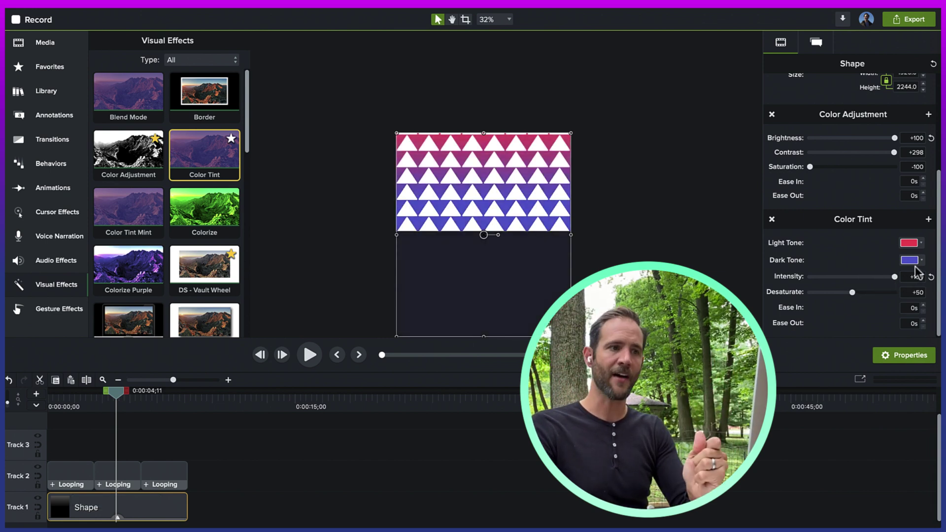
scroll(510, 123, "up", 5)
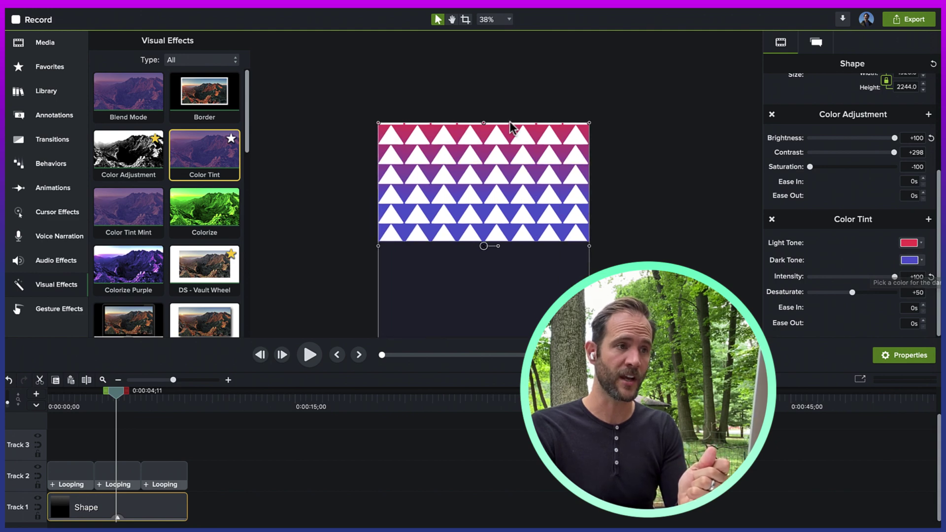
left_click(64, 405)
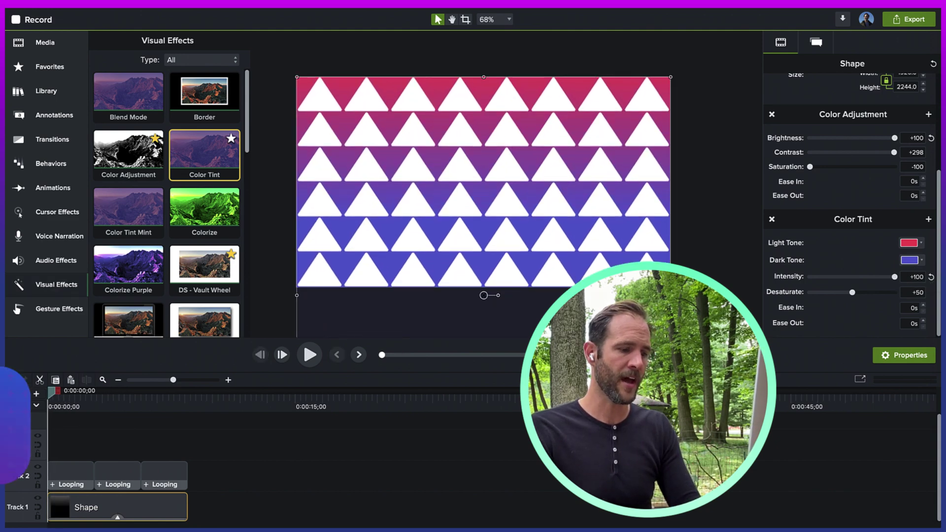
key("space")
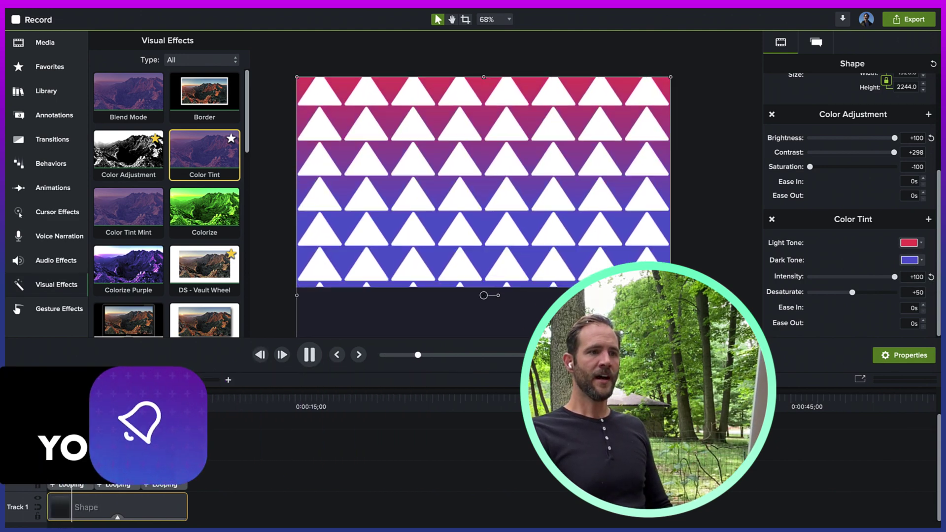
key("space")
Step: Lower the opacity of all three Looping shapes clips to 13% and play the sequence from the start
left_click(165, 486)
left_click(118, 485, "shift")
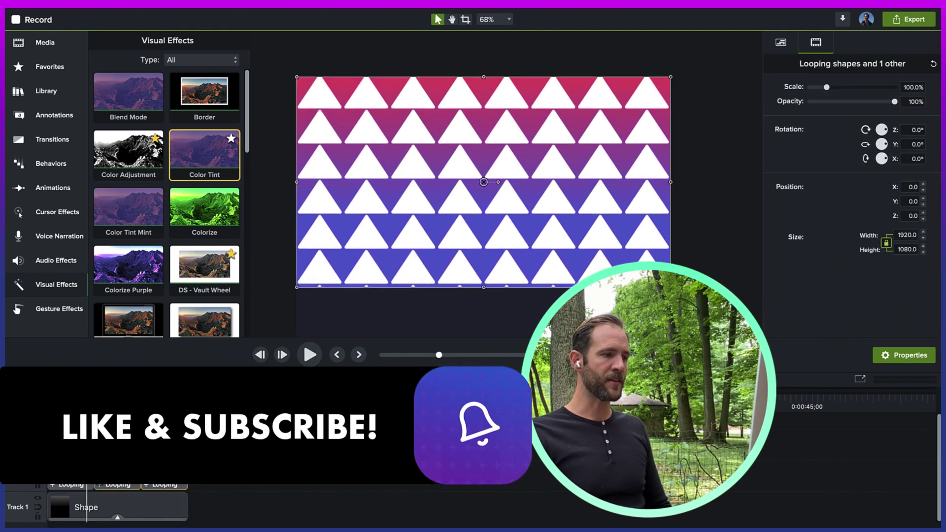
left_click(74, 485, "shift")
left_click_drag(894, 101, 818, 101)
left_click_drag(75, 392, 50, 391)
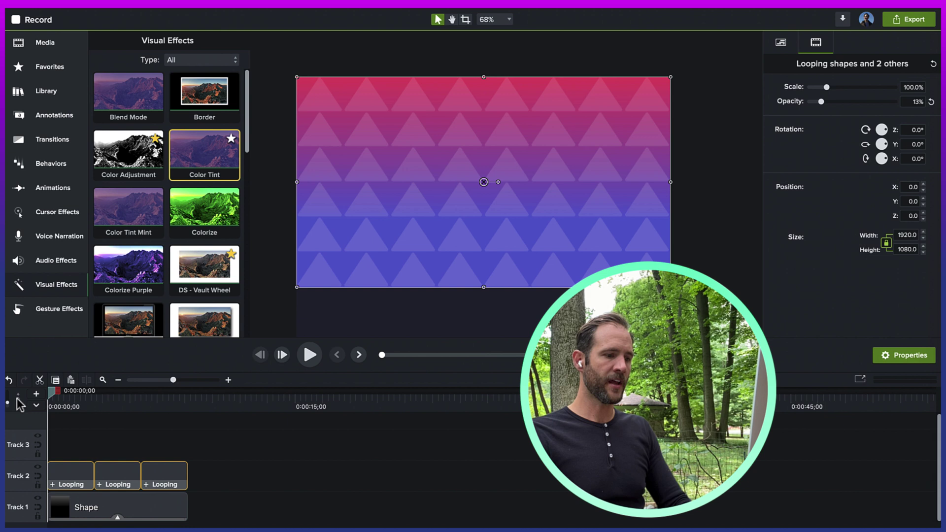
key("space")
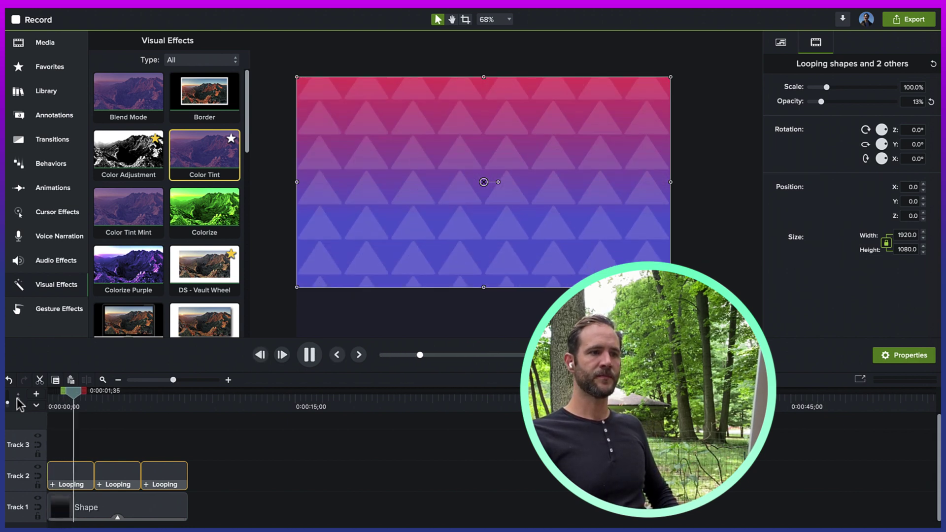
key("space")
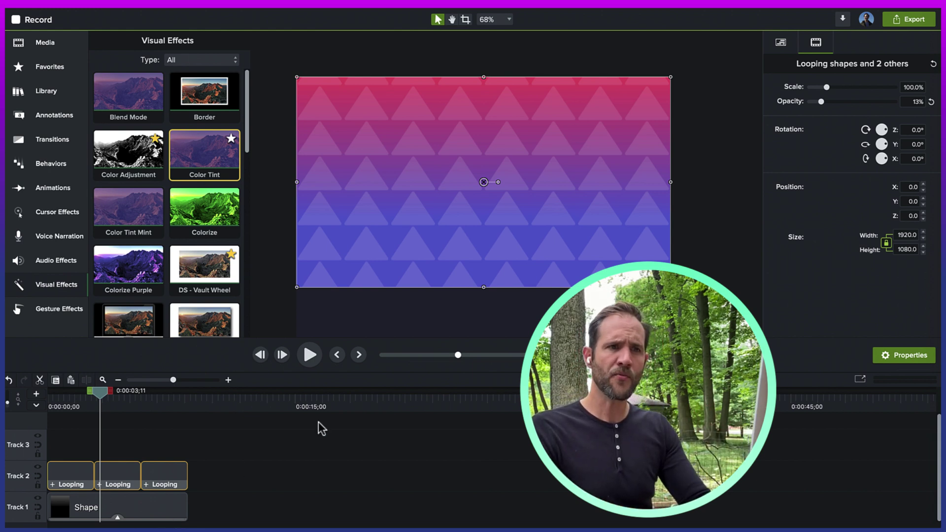
Step: Set the opacity of the three Looping shapes clips to 100% and move them up to Track 3
left_click_drag(821, 103, 899, 109)
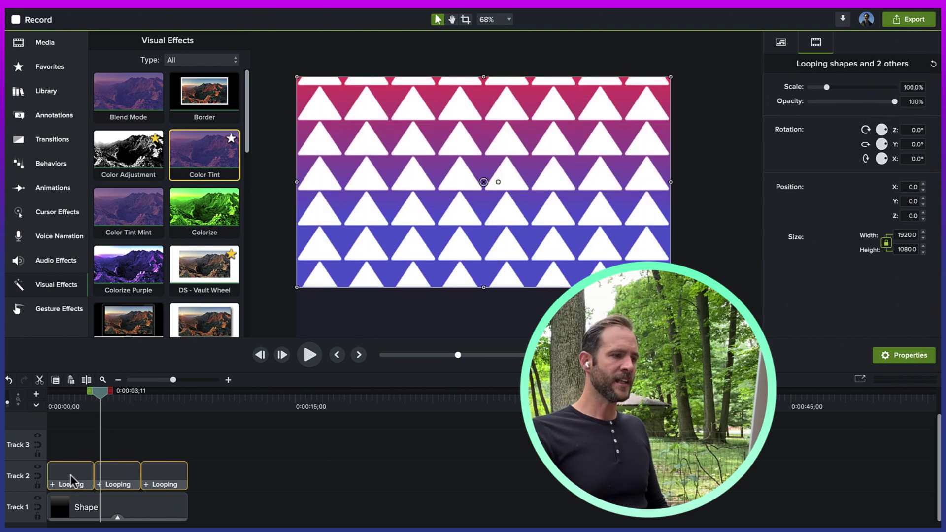
left_click_drag(70, 474, 70, 447)
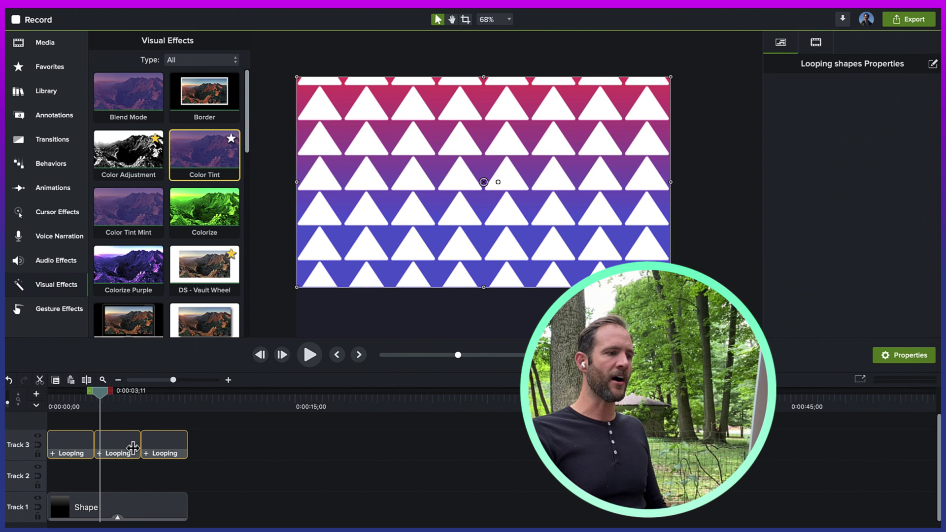
Step: Duplicate the tinted Shape clip onto Track 2 in line with the original, then group the copy and rotate it upside down
left_click(131, 510)
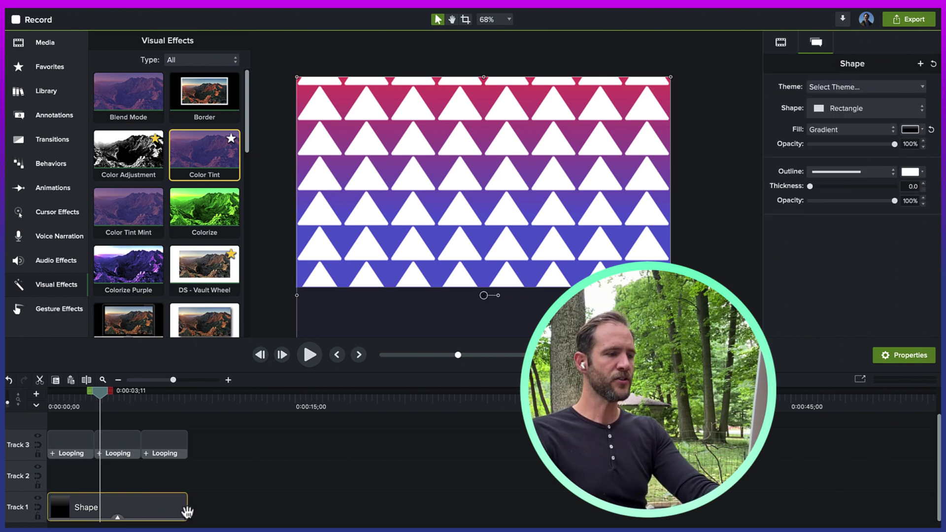
key("ctrl+v")
left_click_drag(200, 478, 145, 478)
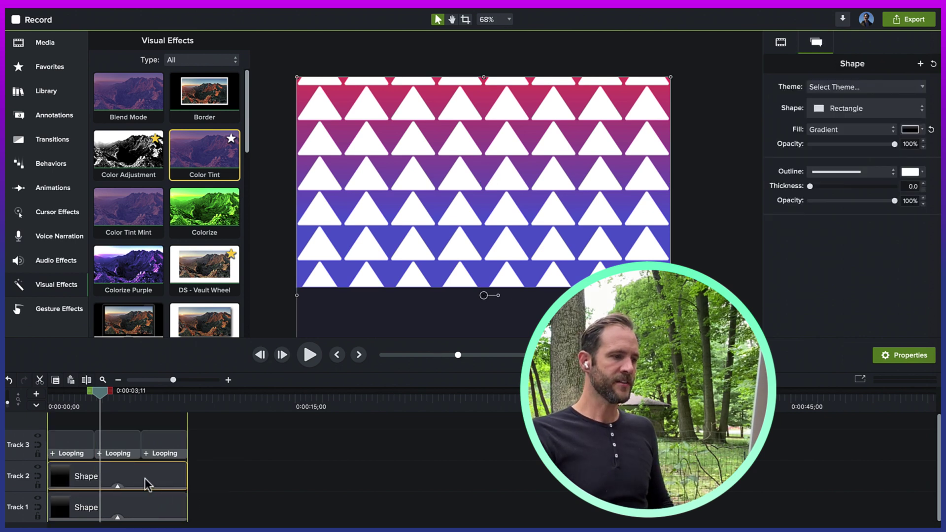
key("ctrl+g")
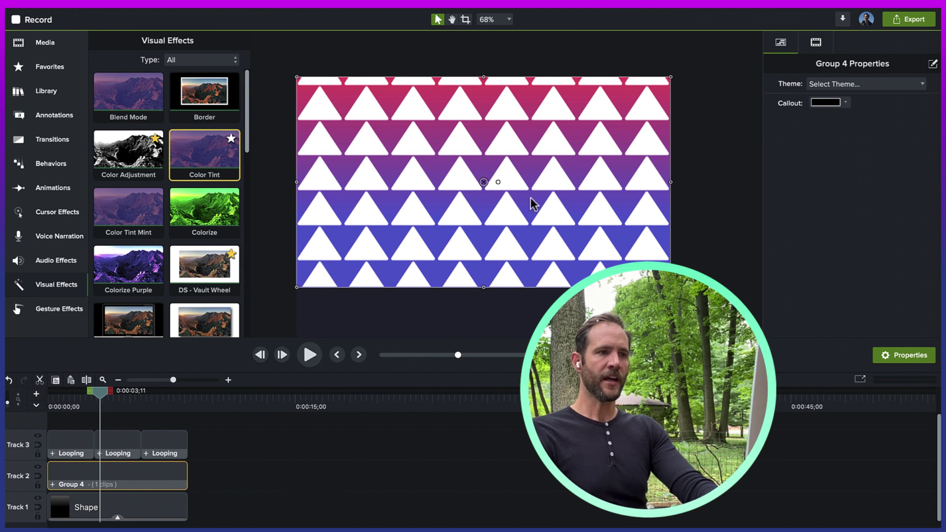
left_click_drag(498, 182, 433, 182)
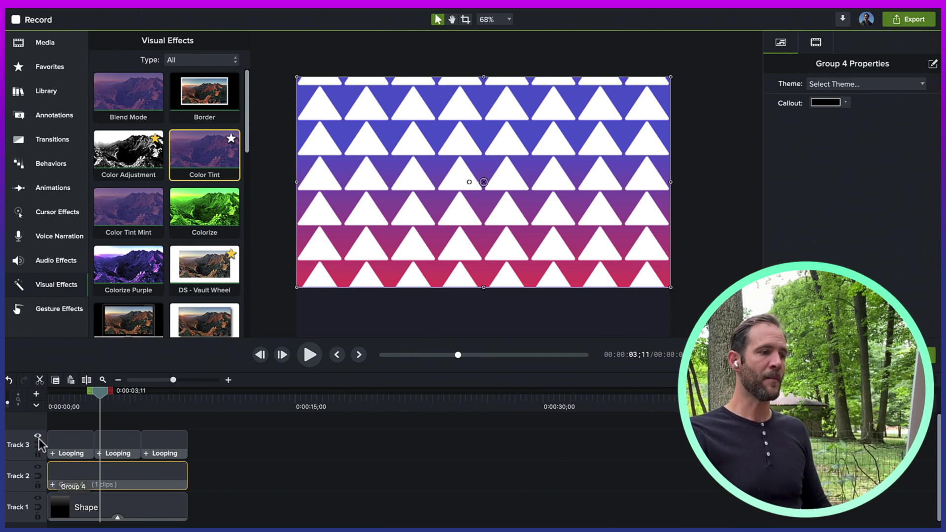
Step: Set the track matte mode of Track 3 to Alpha
left_click(38, 444)
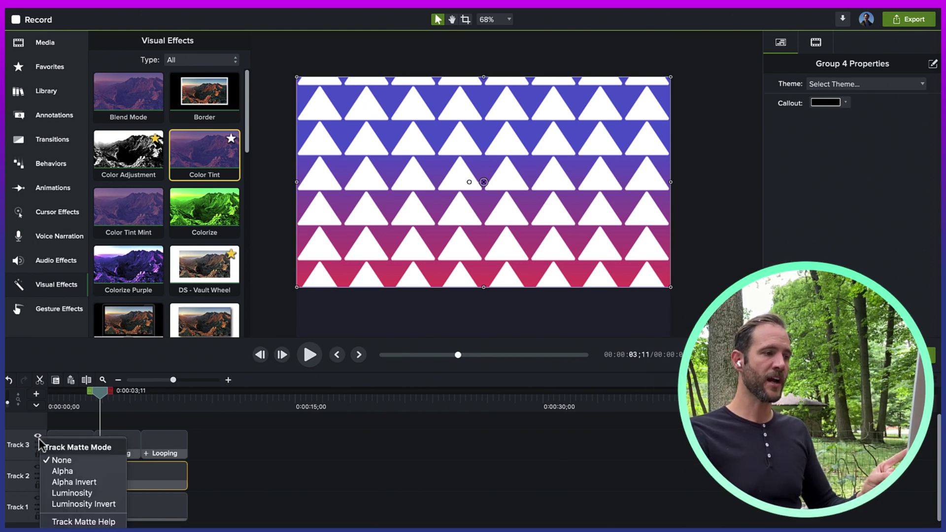
left_click(62, 470)
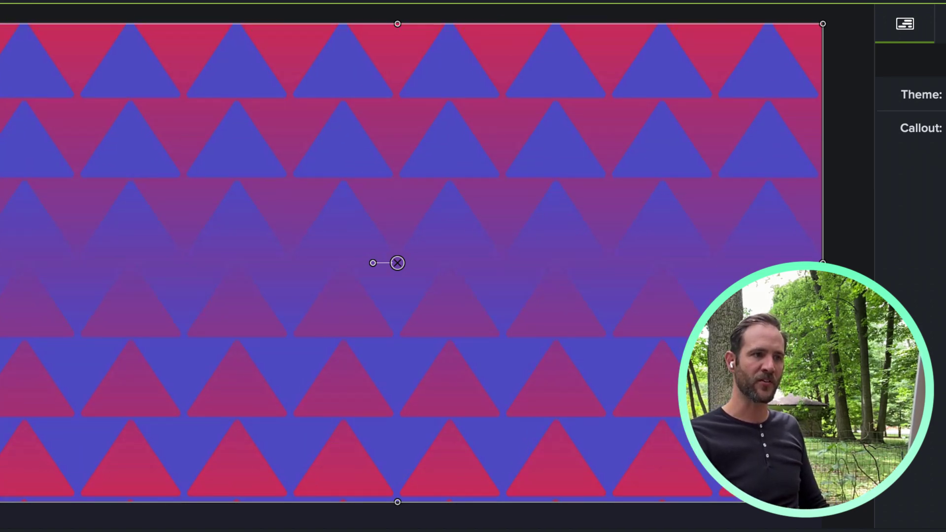
Step: Open the visual properties of the rotated gradient group on Track 2
scroll(69, 375, "down", 3)
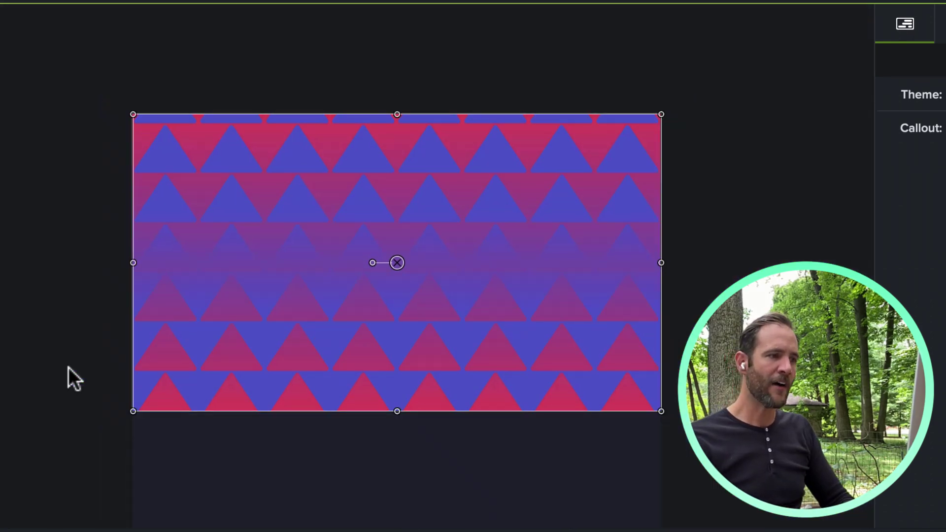
left_click(15, 430)
left_click(677, 362)
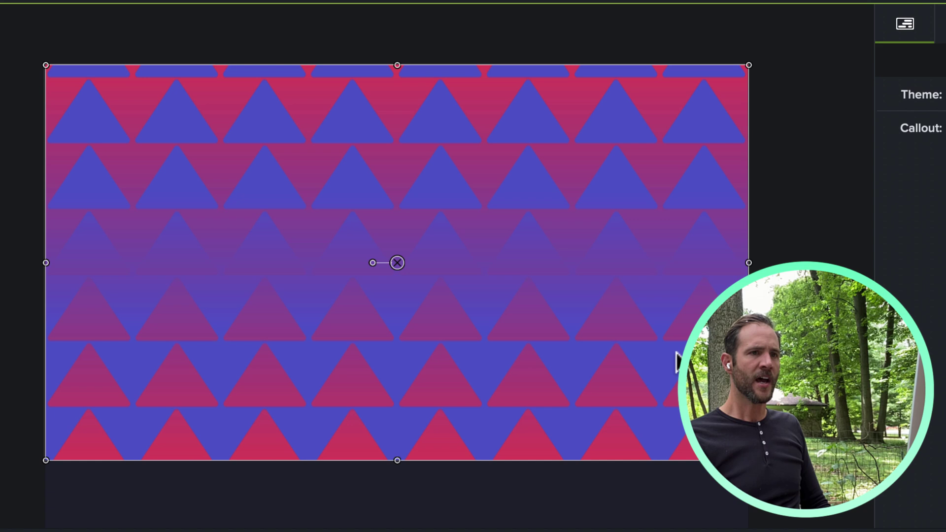
left_click(941, 24)
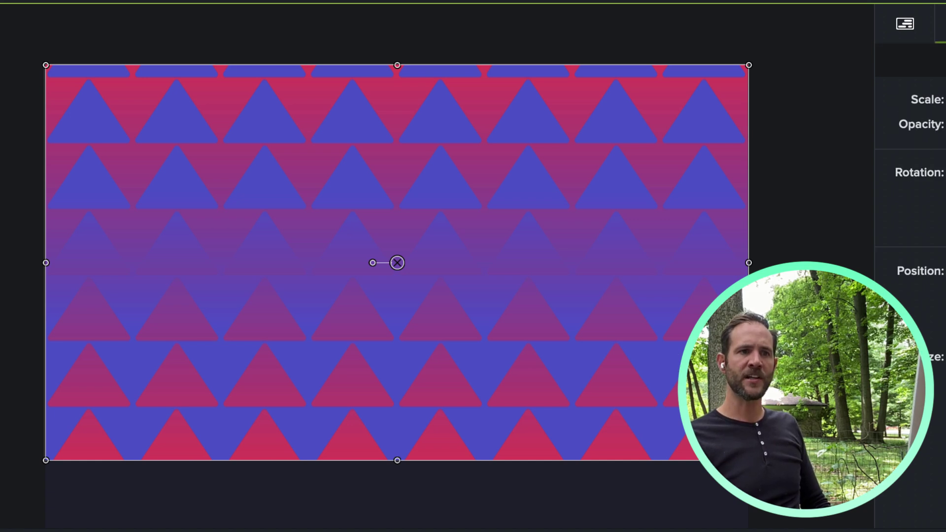